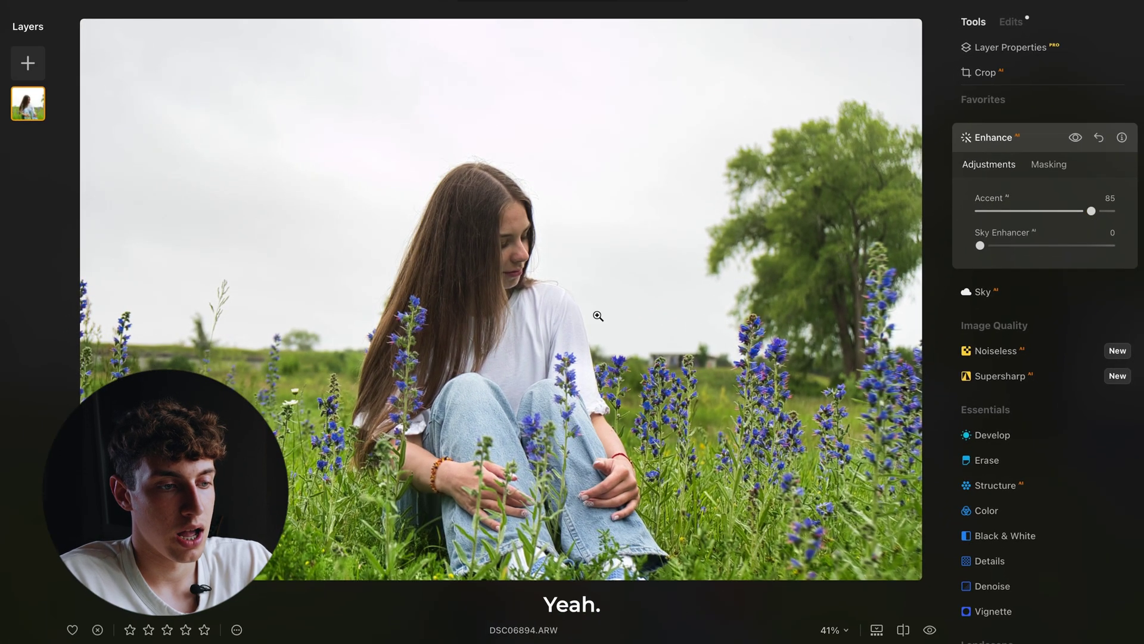
Lower Develop's Highlights slider to -64 to tone down the overcast sky.
scroll(484, 256, "up", 5)
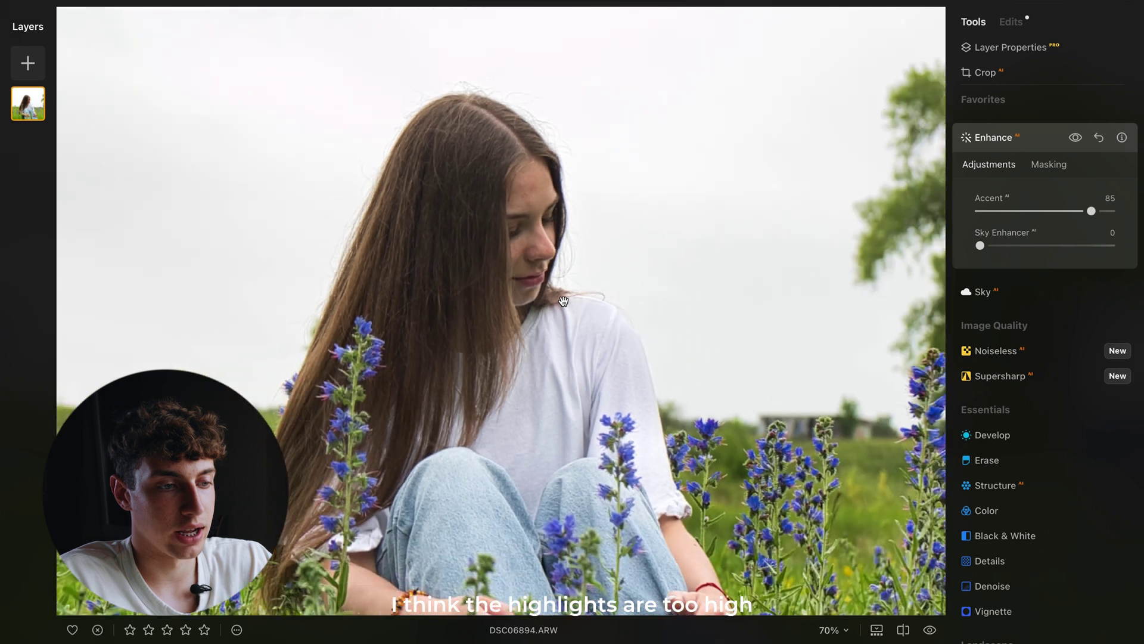
scroll(563, 301, "down", 5)
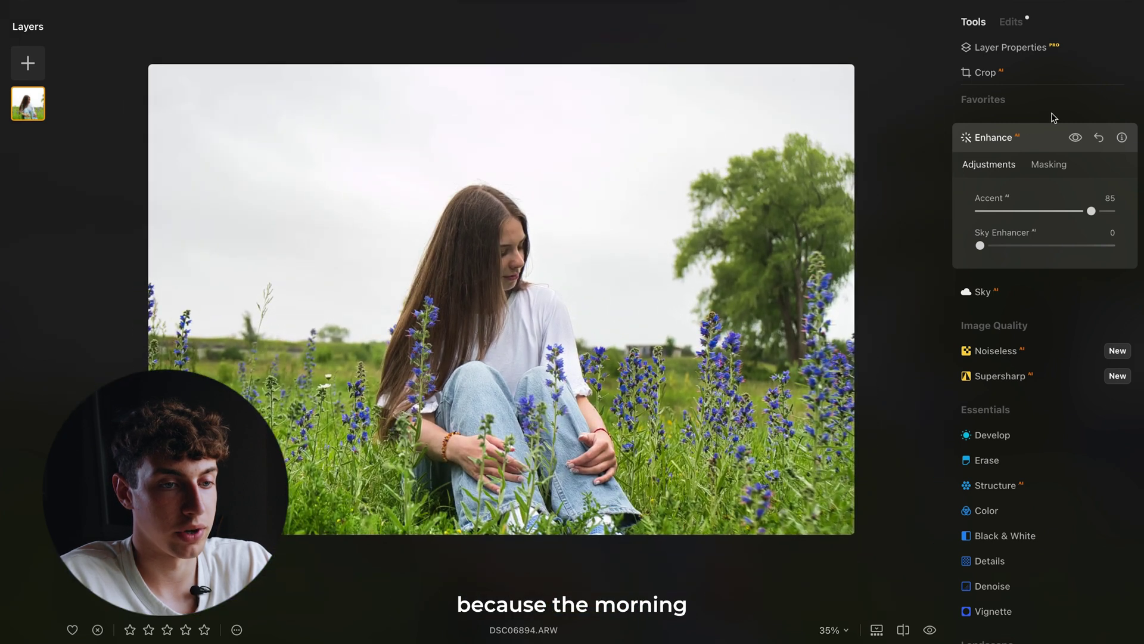
left_click(1028, 136)
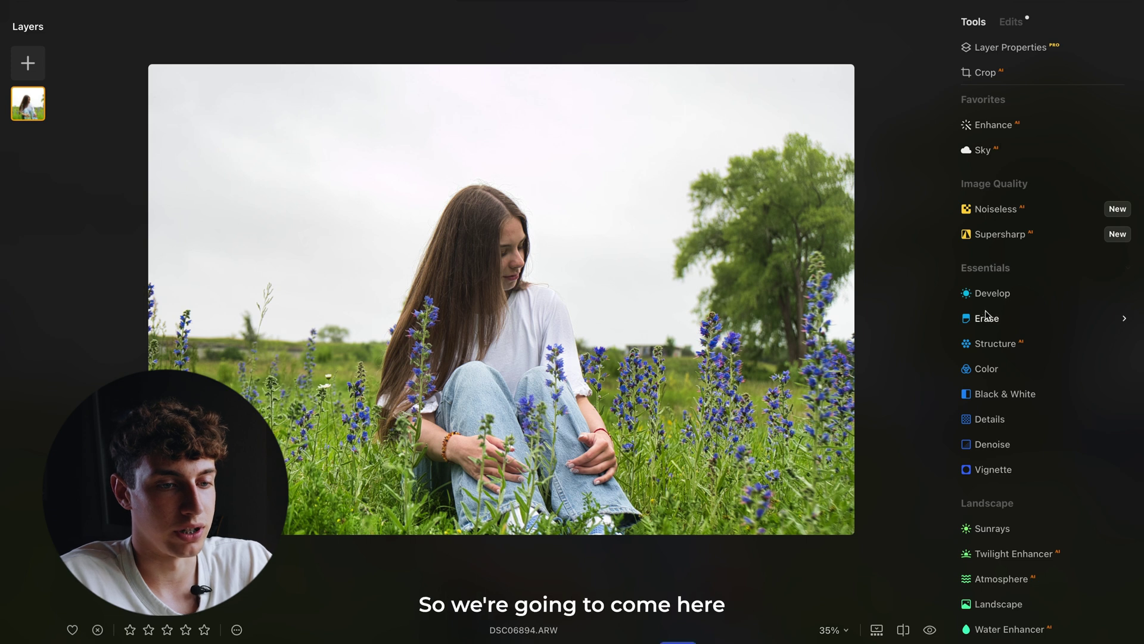
left_click(1005, 298)
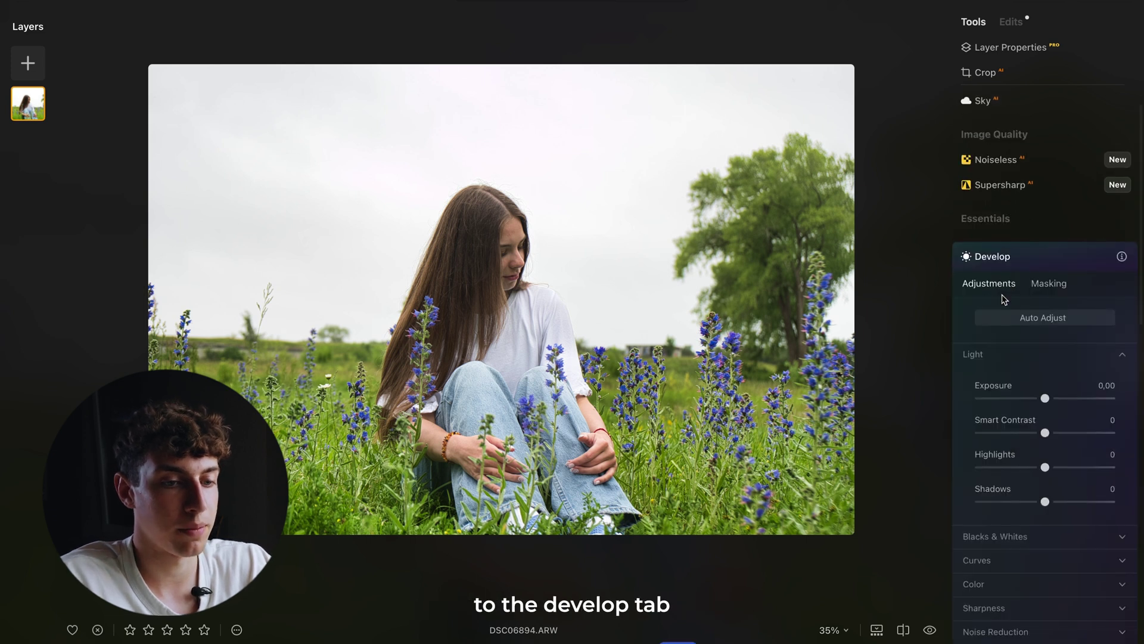
left_click_drag(1045, 470, 1004, 476)
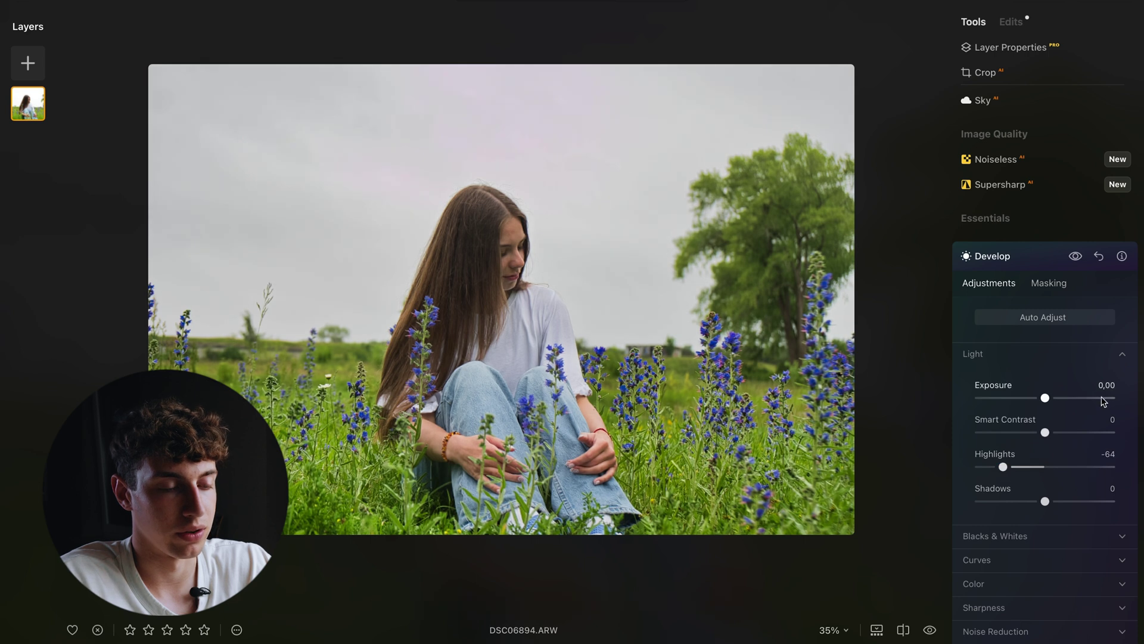
left_click(1002, 254)
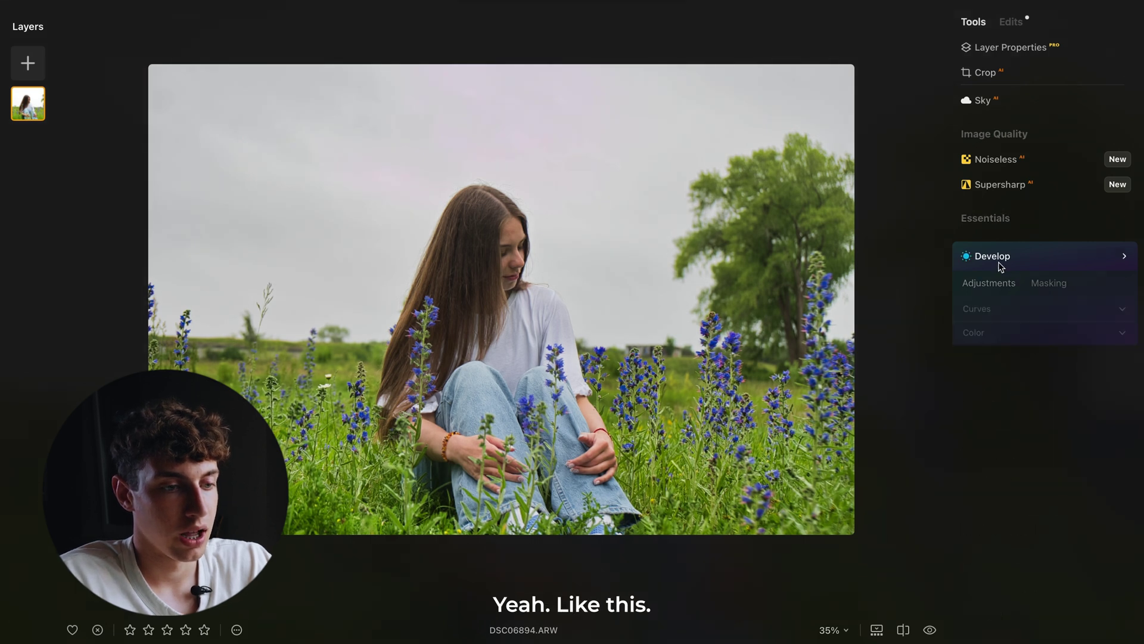
scroll(628, 338, "up", 2)
scroll(627, 338, "down", 1)
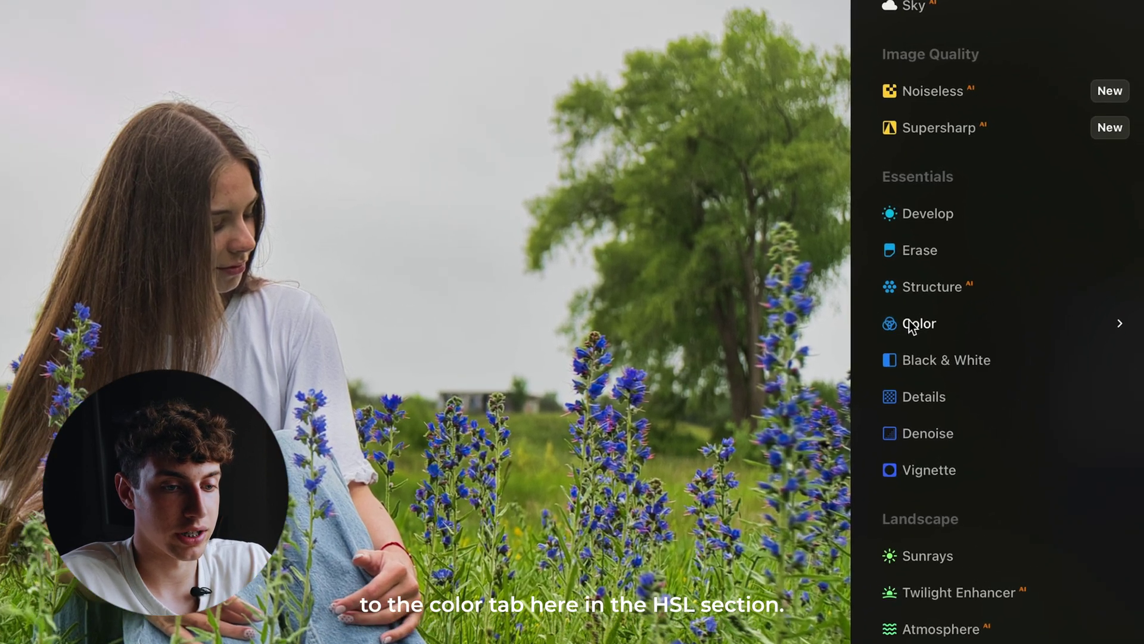
In Color HSL, shift the Green hue toward blue to 61.
left_click(986, 319)
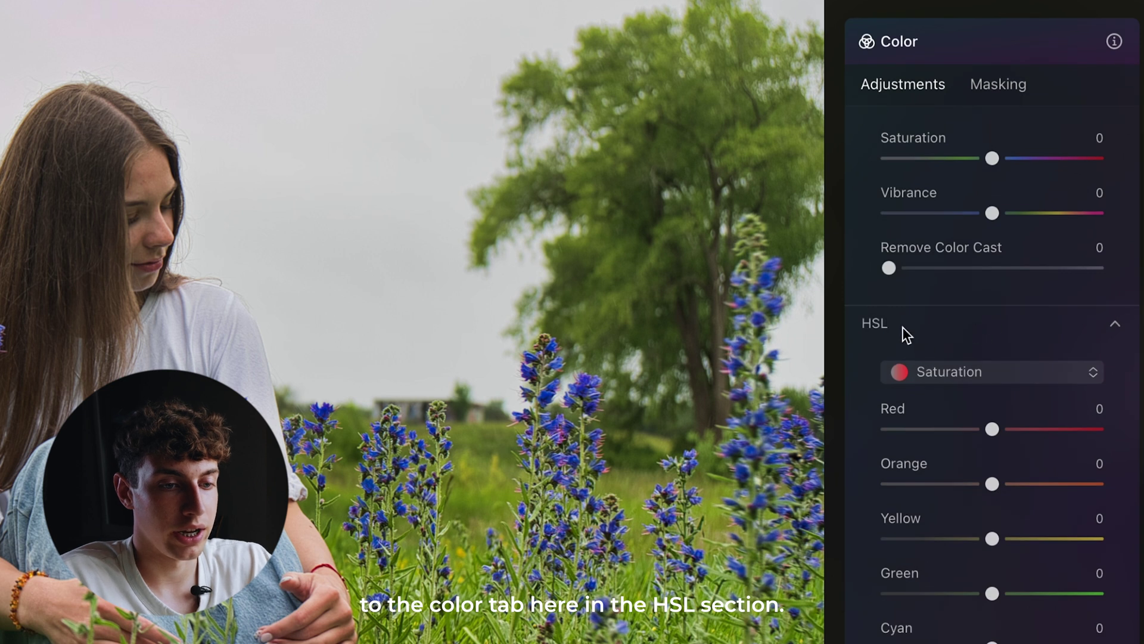
left_click(949, 373)
left_click(949, 395)
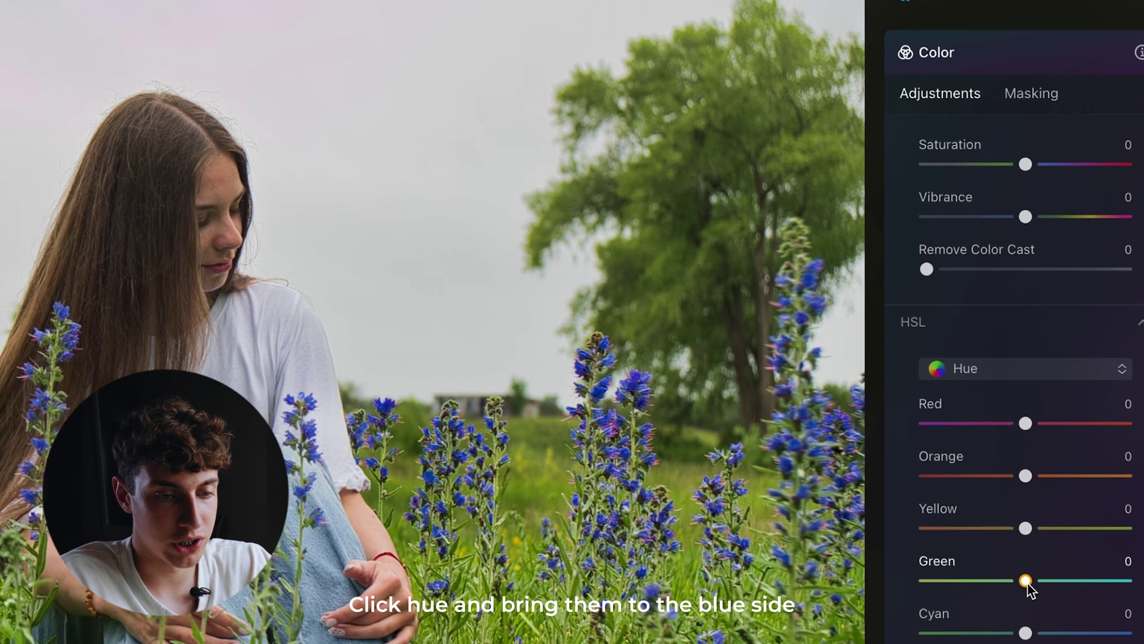
left_click_drag(1031, 590, 1091, 594)
left_click_drag(1094, 497, 1086, 496)
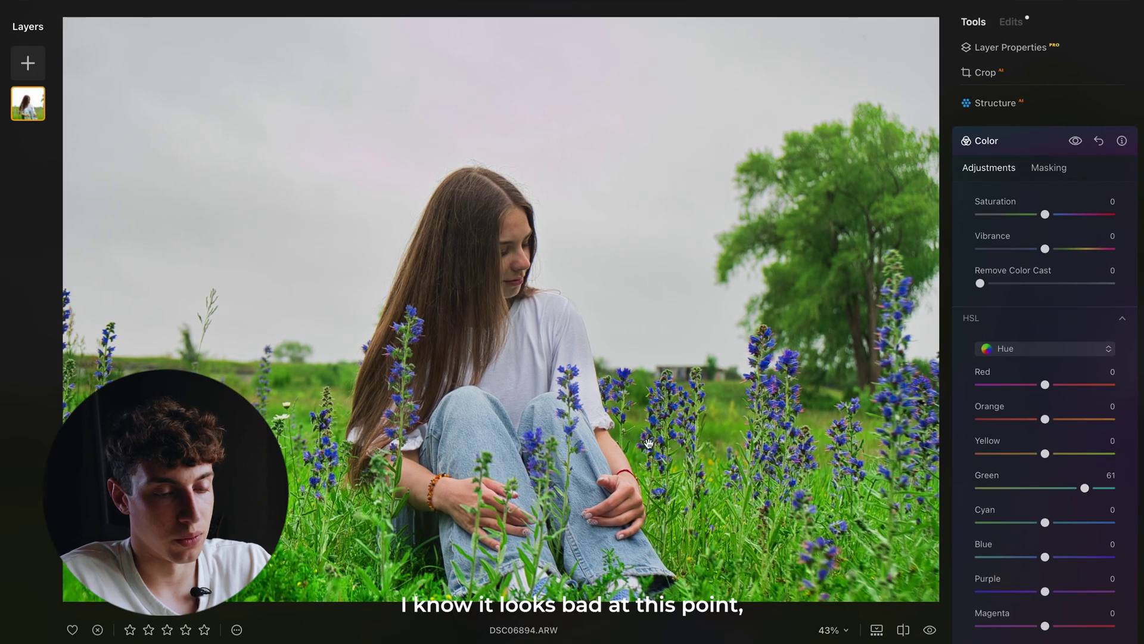
Desaturate the greens to -67 in HSL Saturation.
left_click(1012, 353)
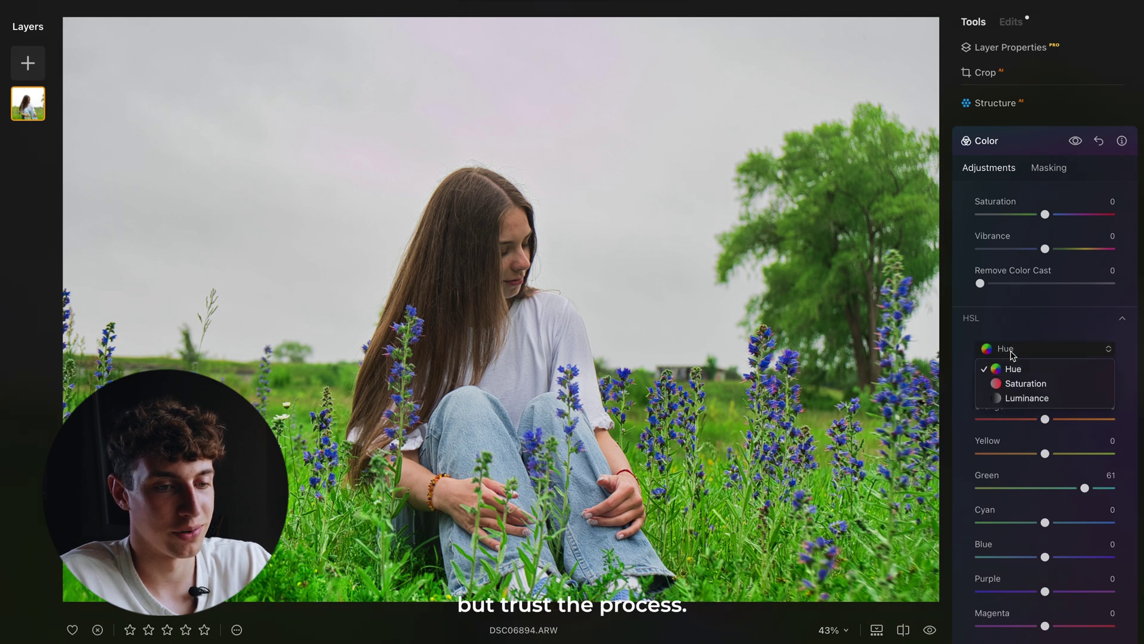
left_click(1016, 384)
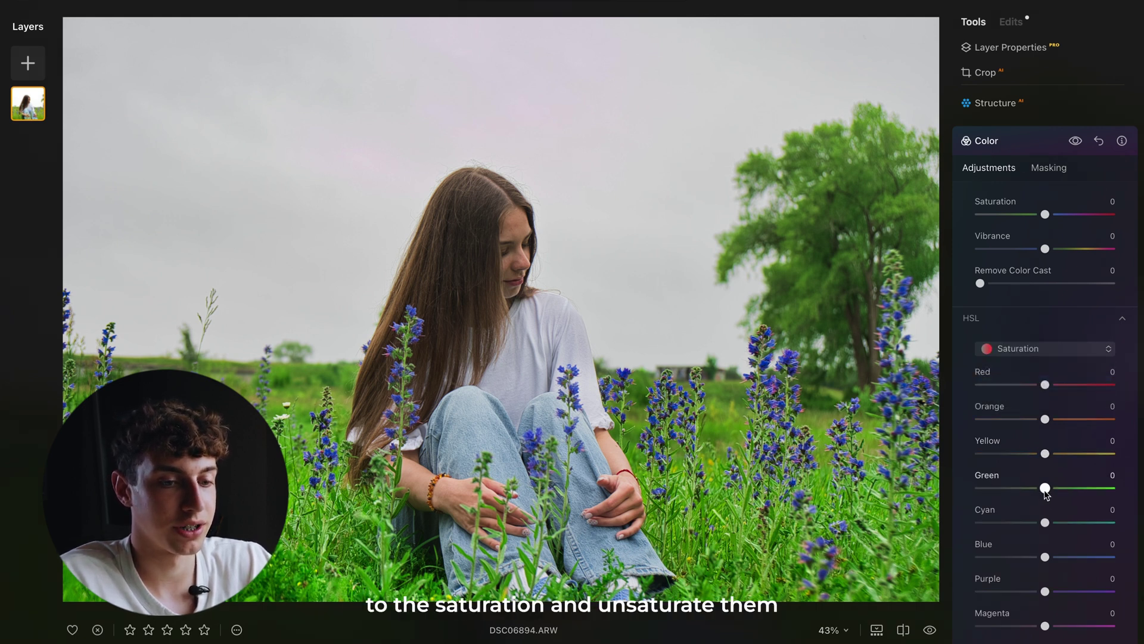
left_click_drag(1045, 488, 1002, 493)
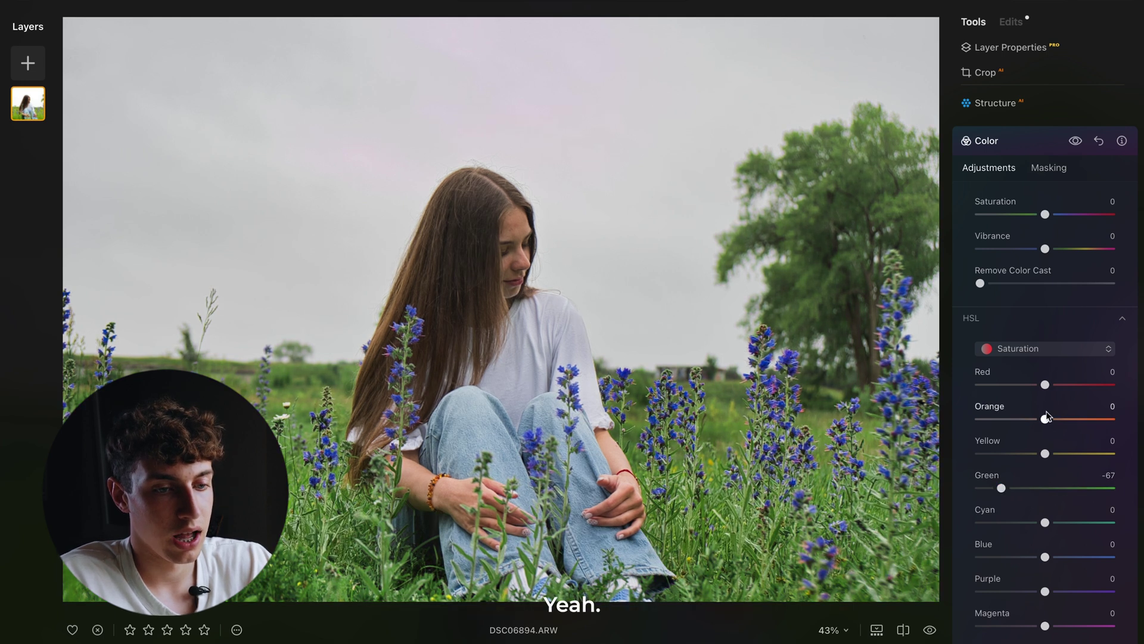
Darken Green luminance to -23 and compare the edit with the original.
left_click(1038, 350)
left_click(1026, 398)
left_click_drag(1047, 495, 1026, 496)
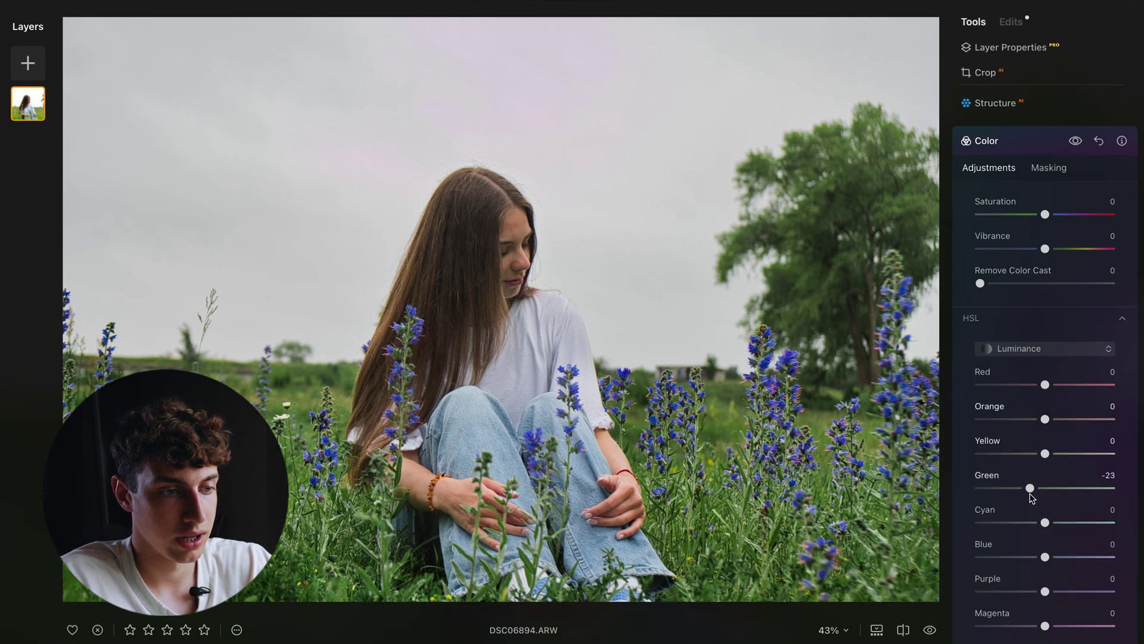
left_click(1076, 141)
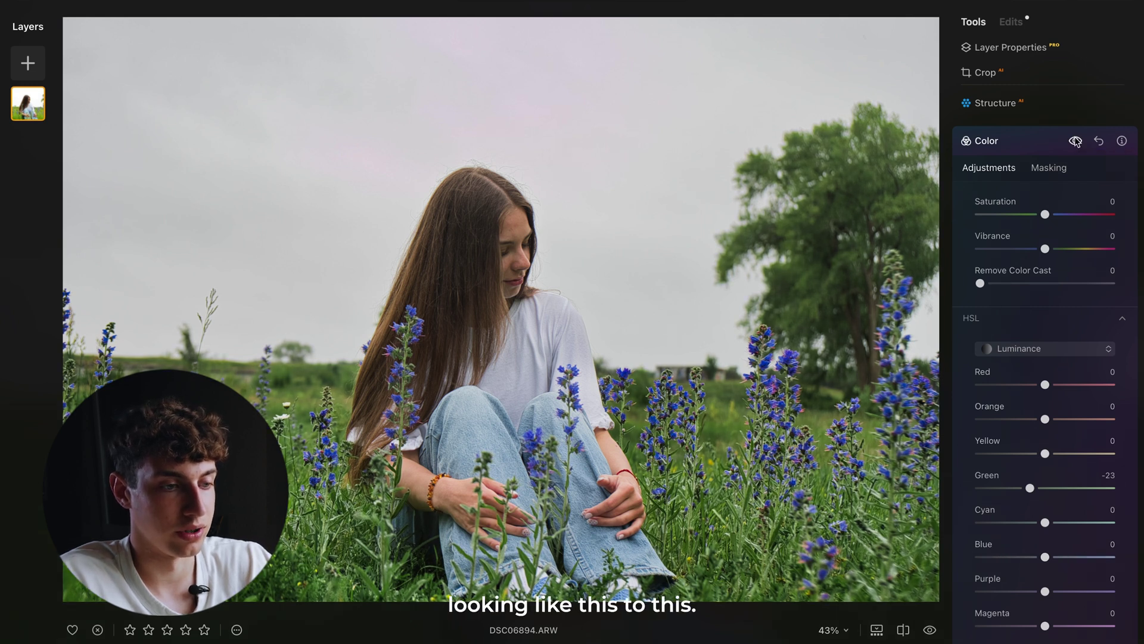
left_click(1006, 141)
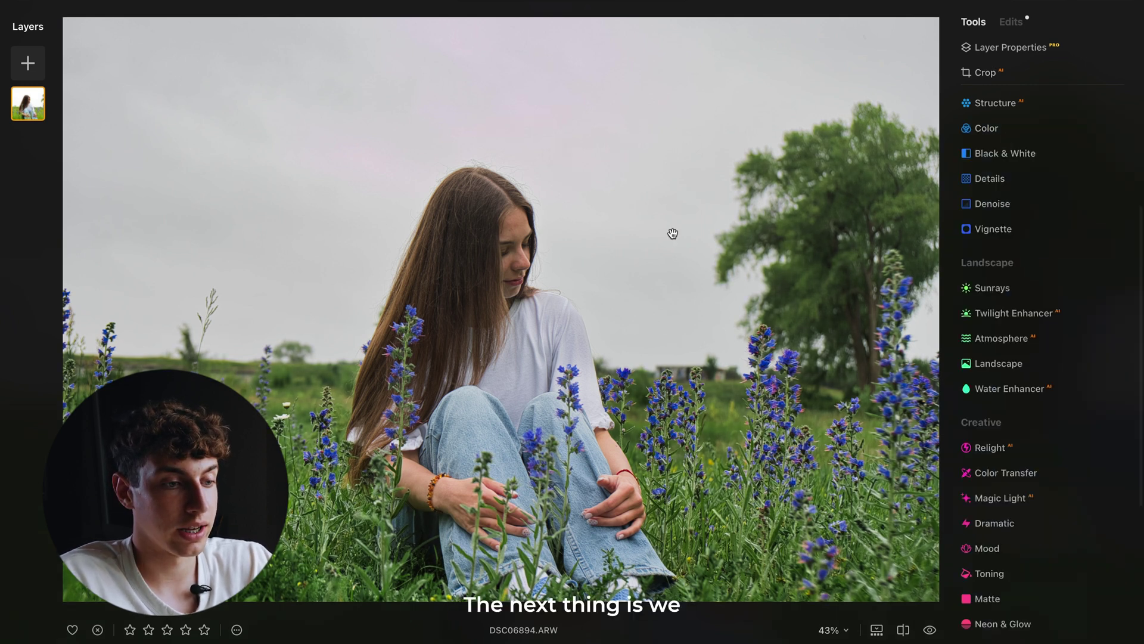
Add an Atmosphere effect in Fog mode with Amount 88.
scroll(673, 233, "down", 3)
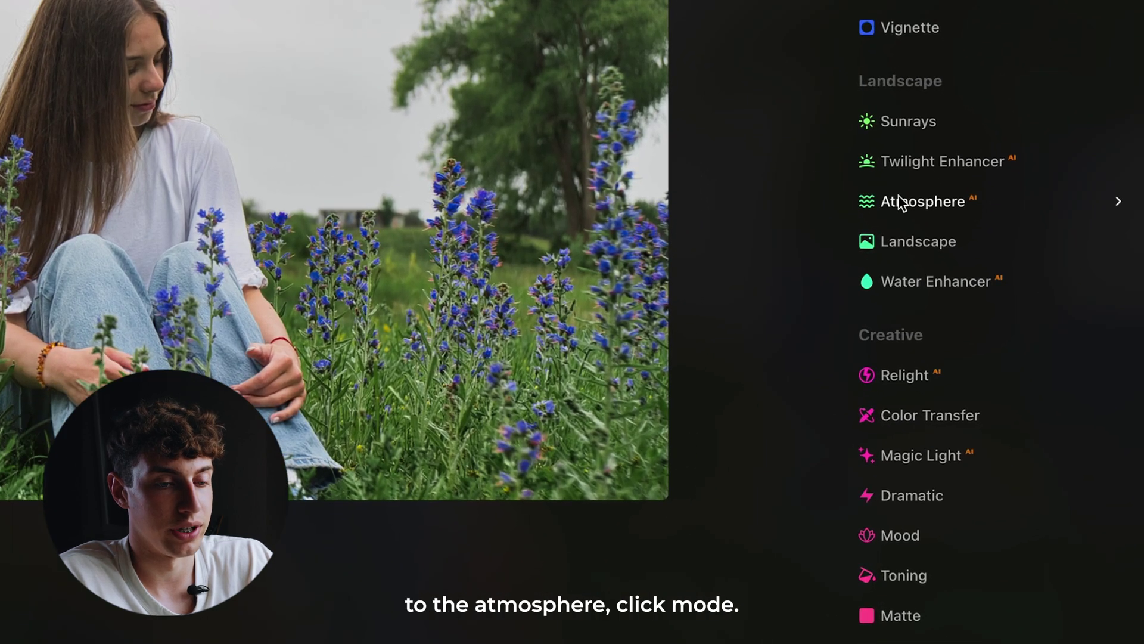
left_click(906, 203)
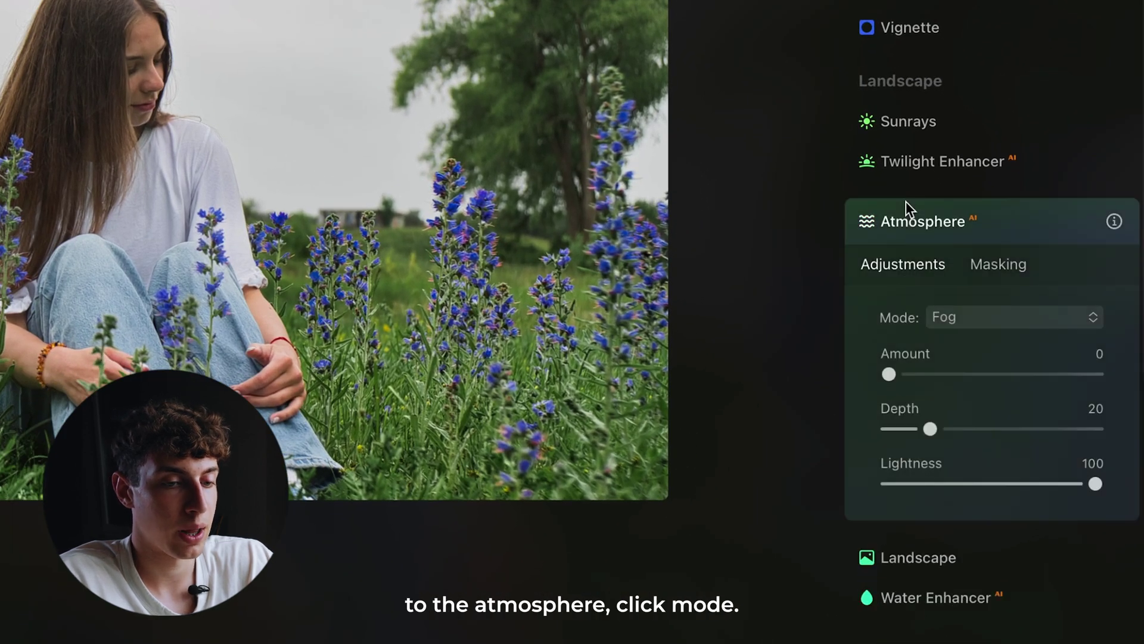
left_click(954, 317)
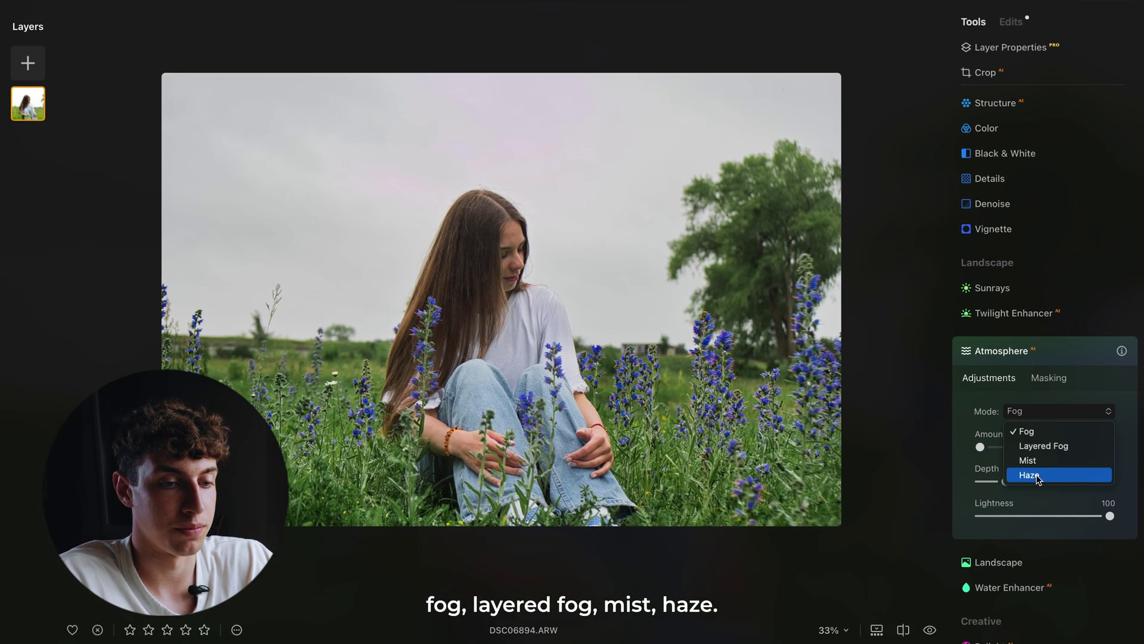
left_click(1025, 435)
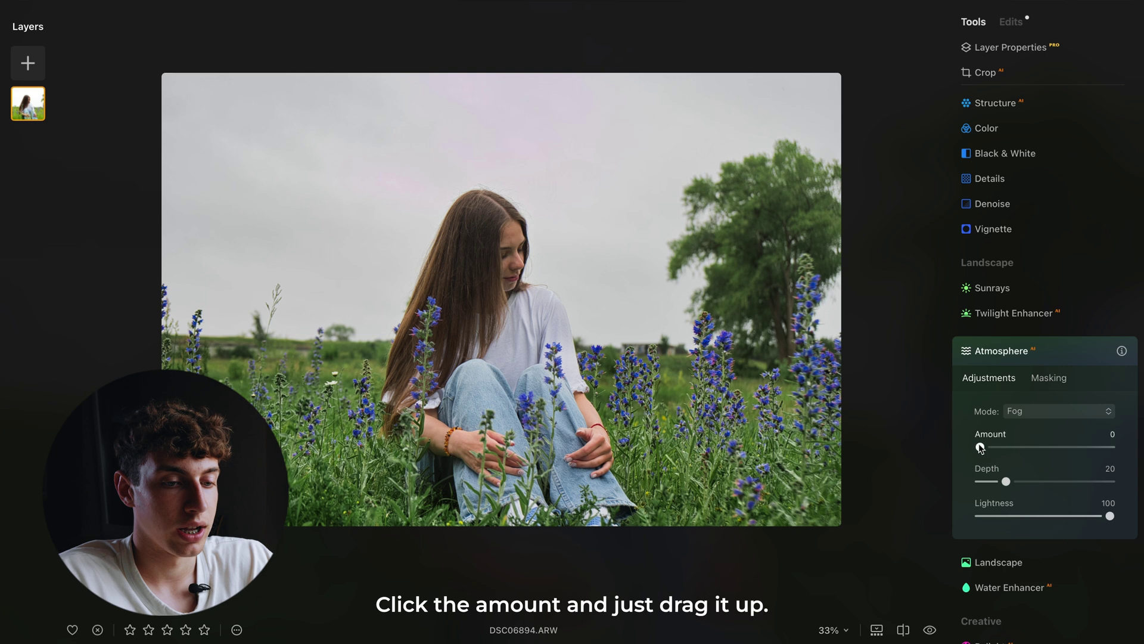
left_click_drag(980, 449, 1086, 450)
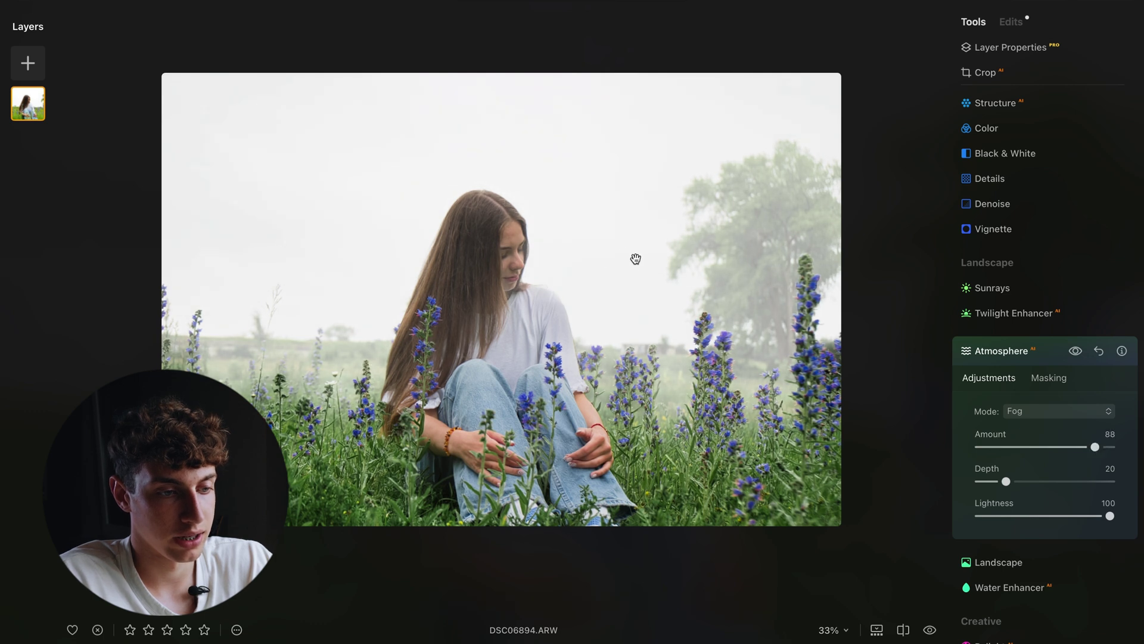
Set the fog Depth to 12 and Lightness to 72.
scroll(485, 319, "up", 2)
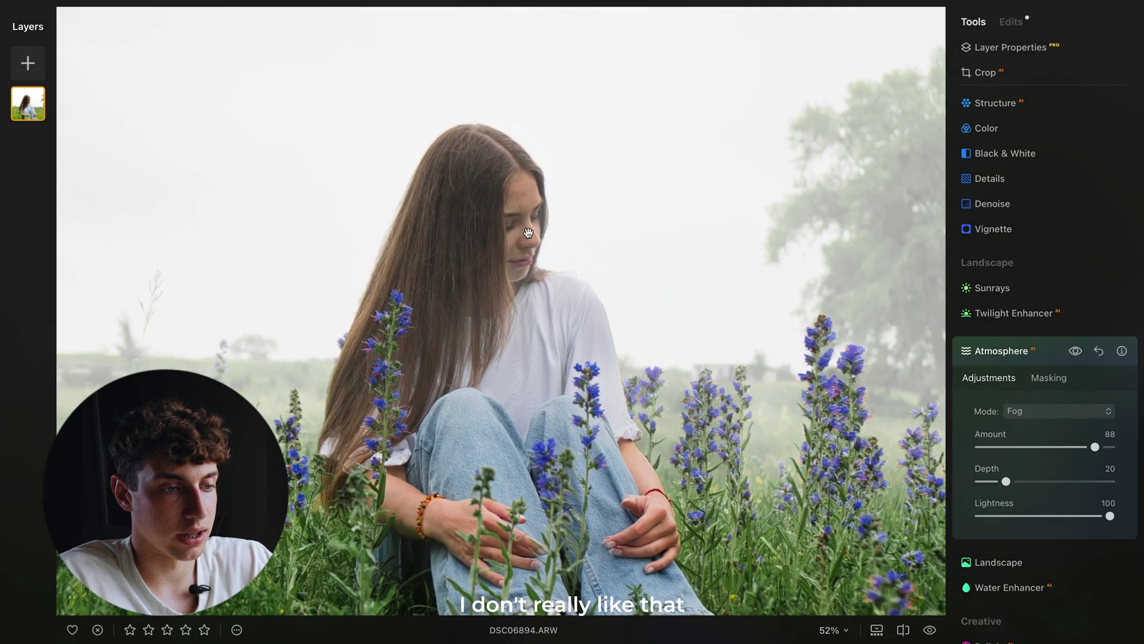
scroll(528, 233, "up", 2)
scroll(528, 232, "down", 2)
scroll(528, 232, "down", 1)
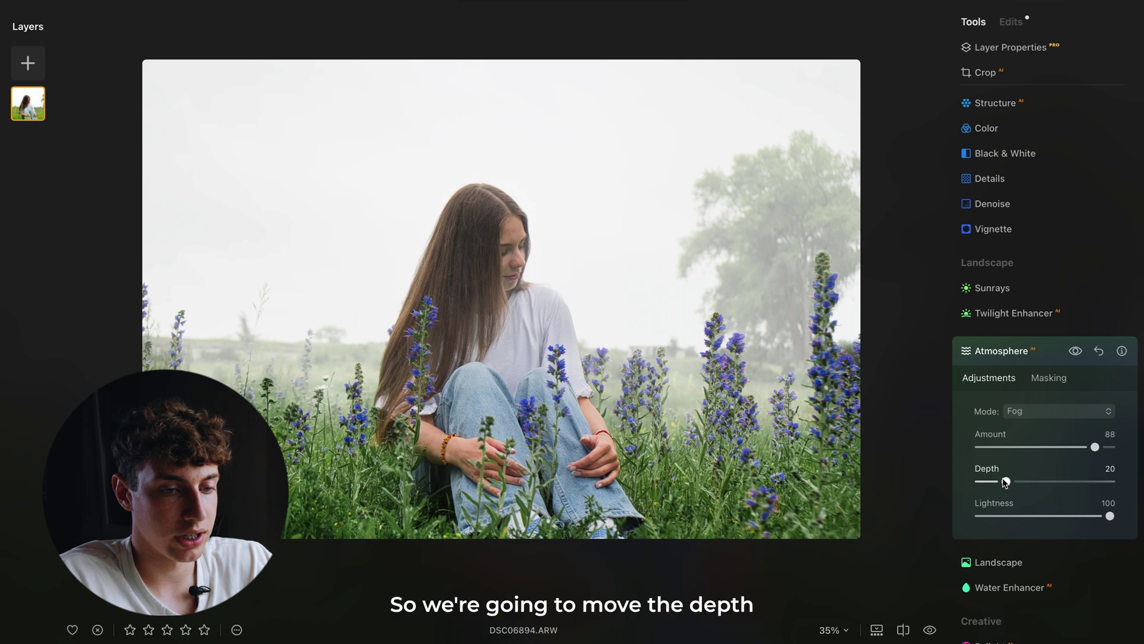
left_click_drag(1007, 484, 1005, 485)
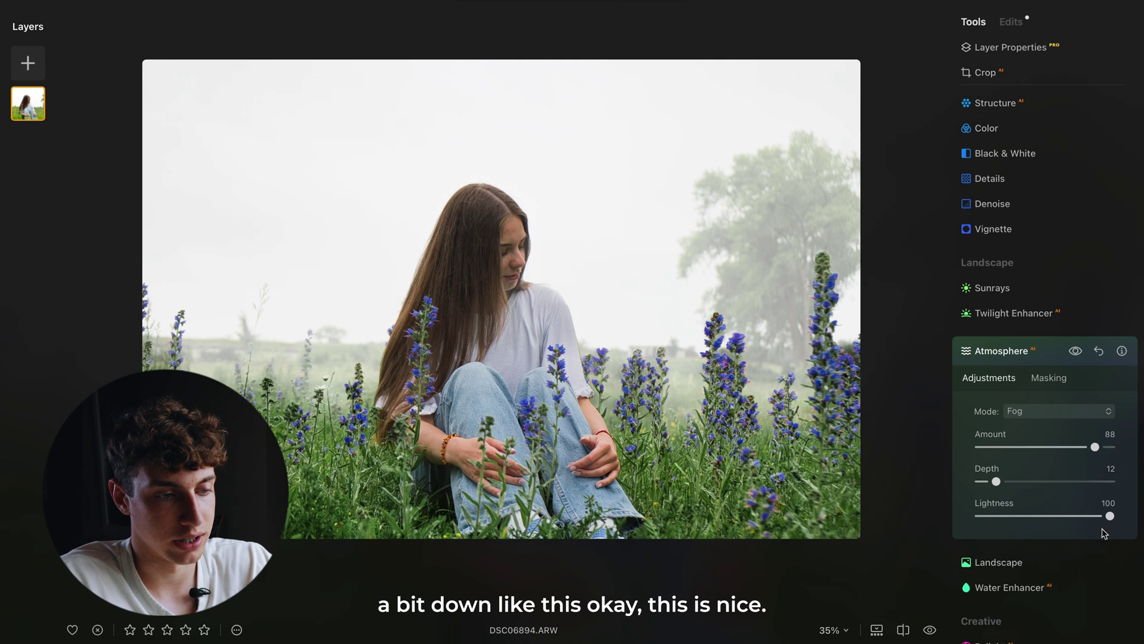
left_click_drag(1110, 520, 1077, 524)
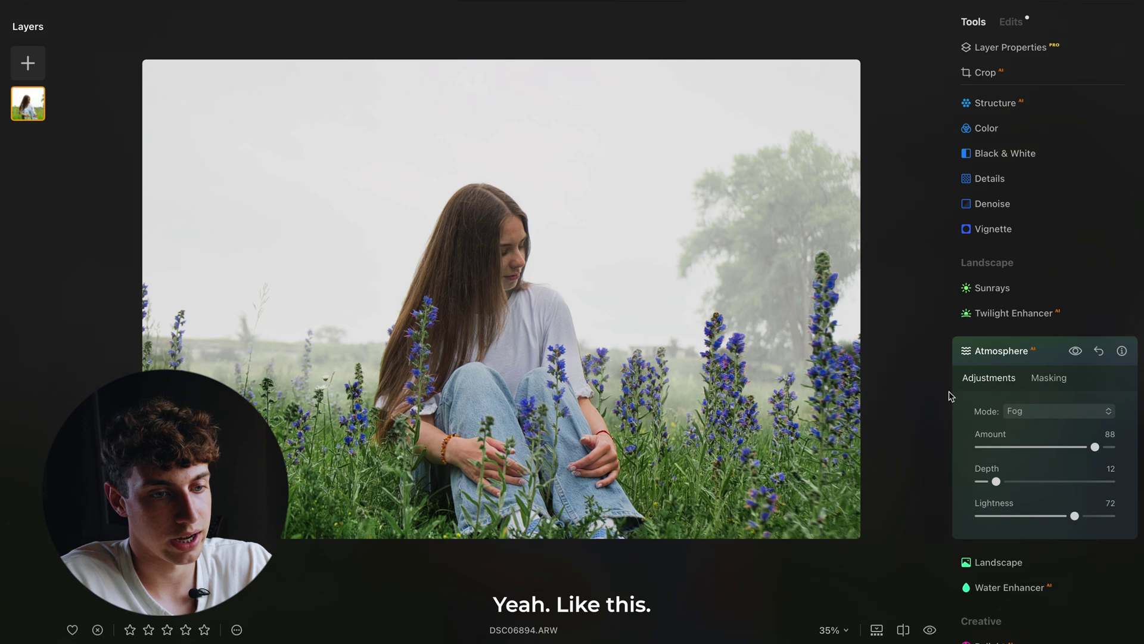
left_click(988, 357)
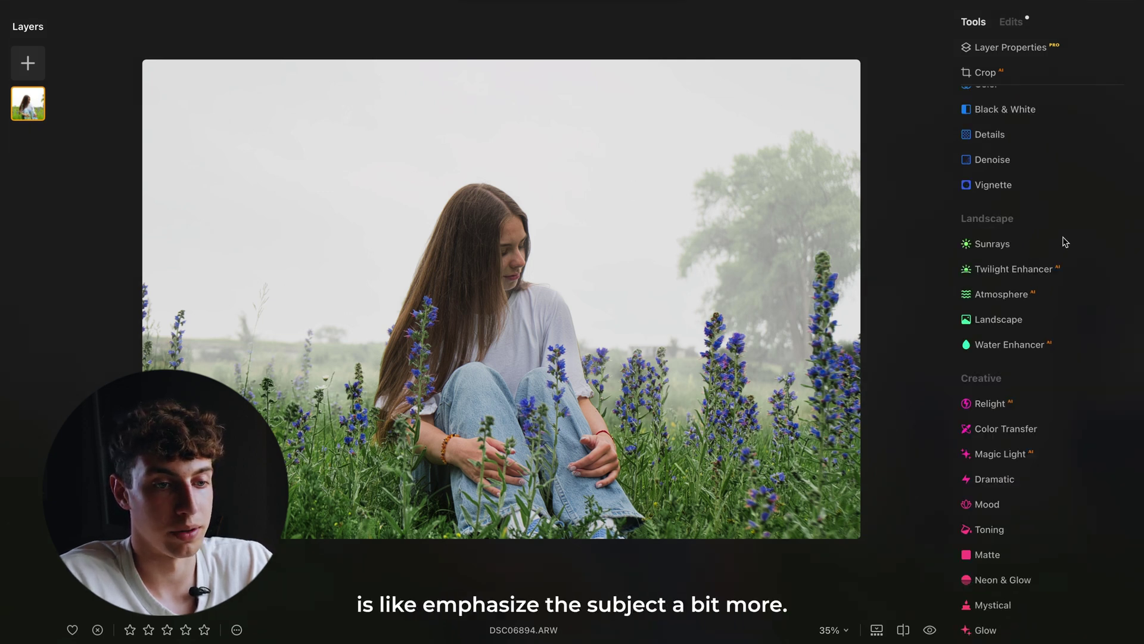
Darken the photo's edges with a vignette, comparing it on and off.
left_click(1000, 190)
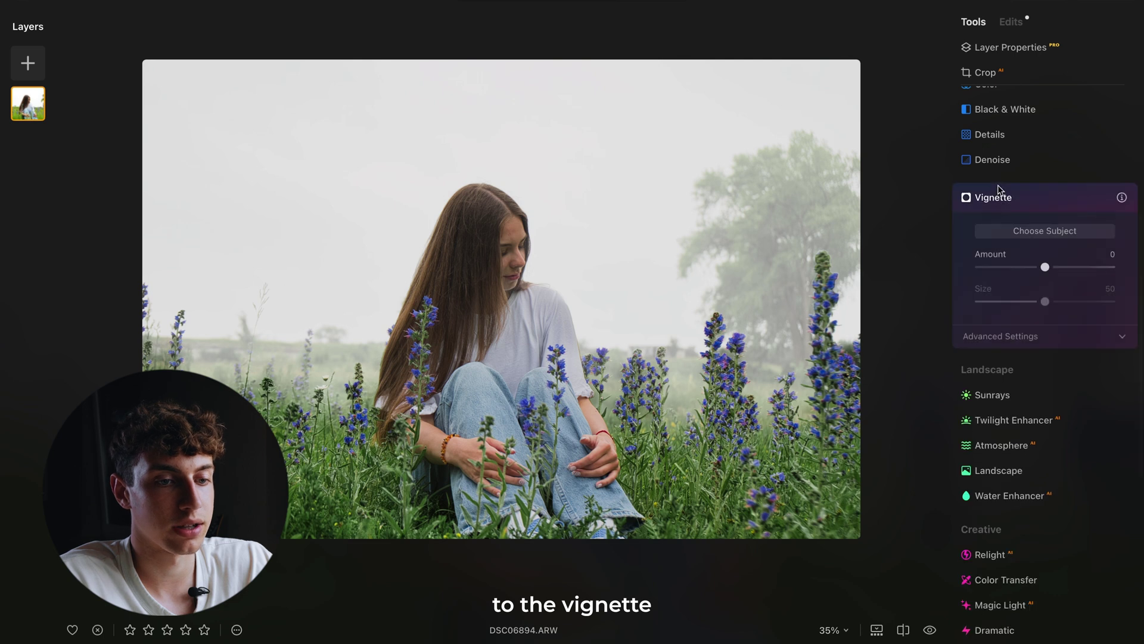
left_click_drag(1045, 268, 1008, 275)
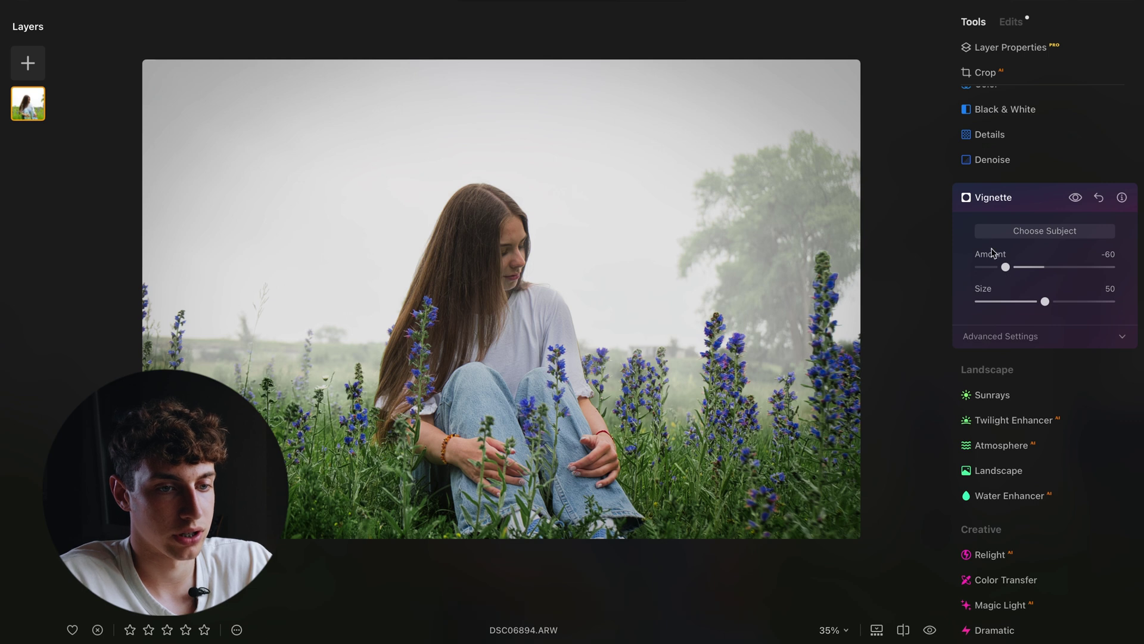
left_click(1077, 199)
left_click(1077, 199)
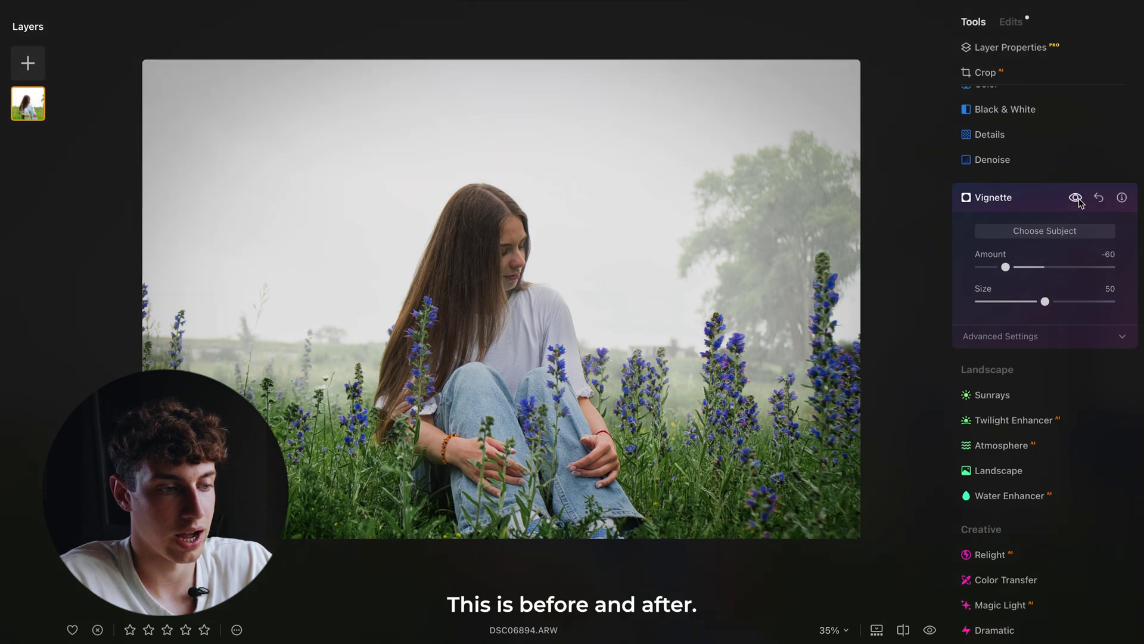
left_click(1016, 197)
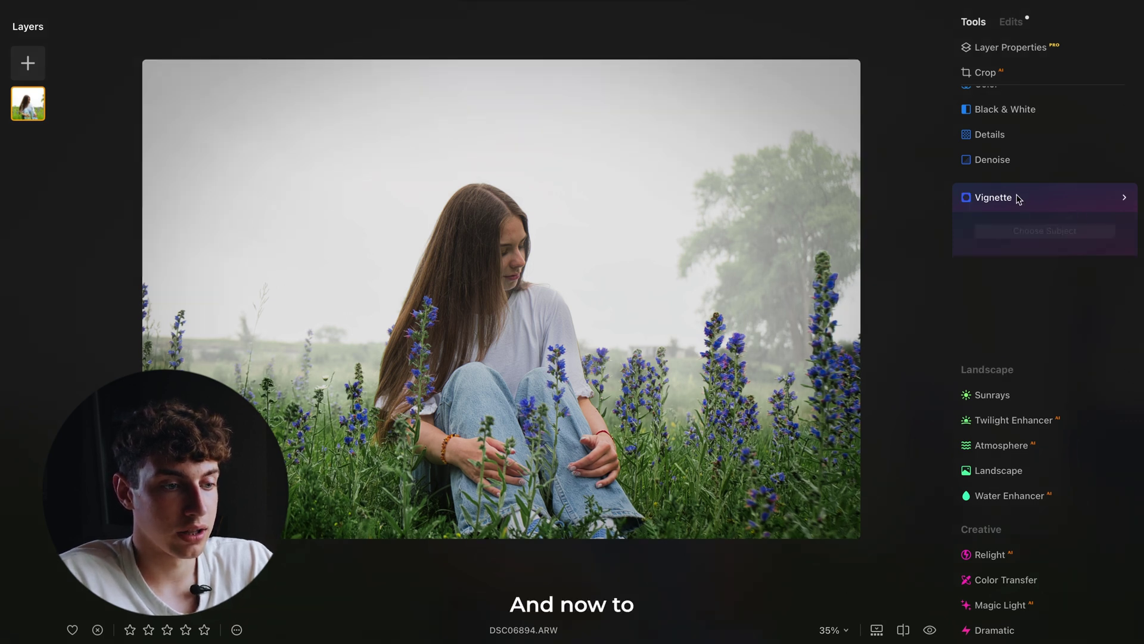
Add a Mystical glow at Amount 43.
scroll(1016, 471, "down", 4)
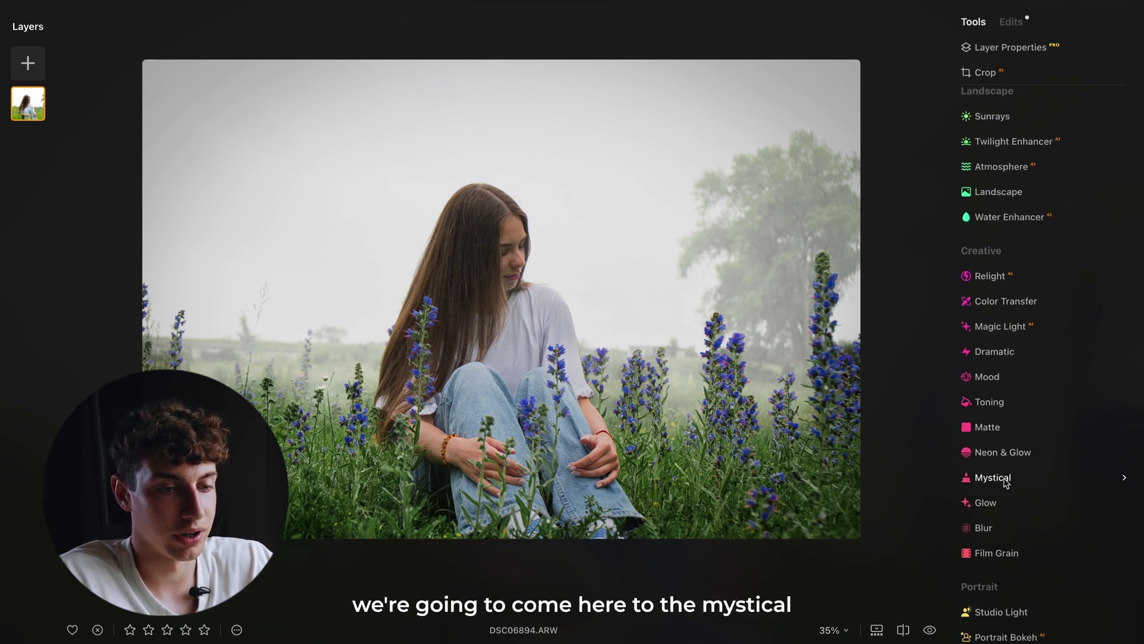
left_click(993, 478)
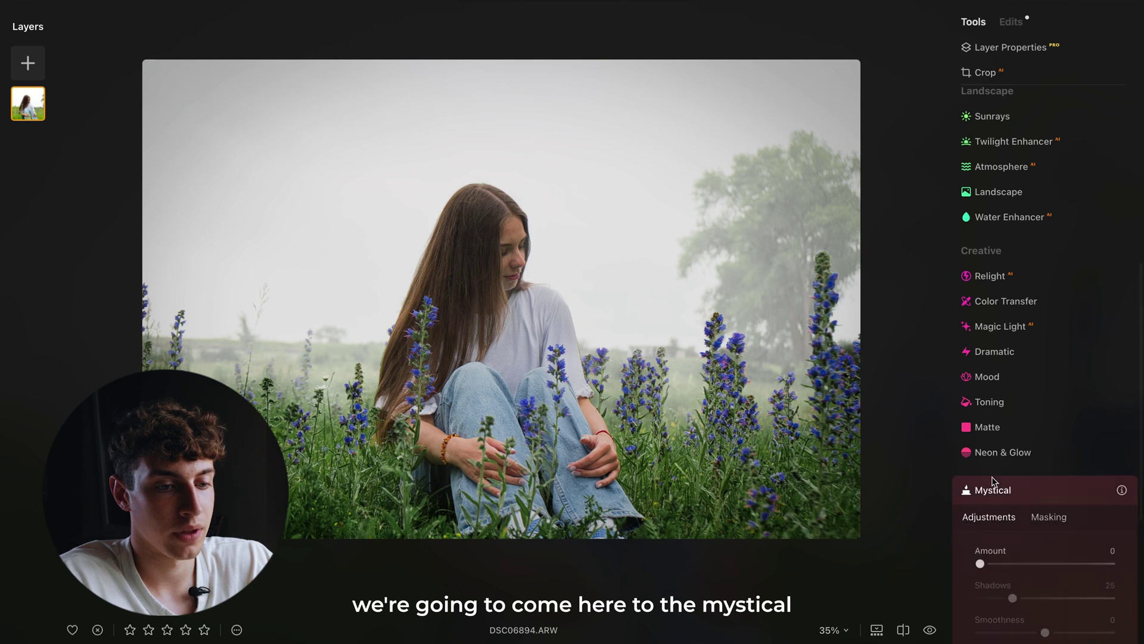
left_click_drag(980, 513, 1038, 522)
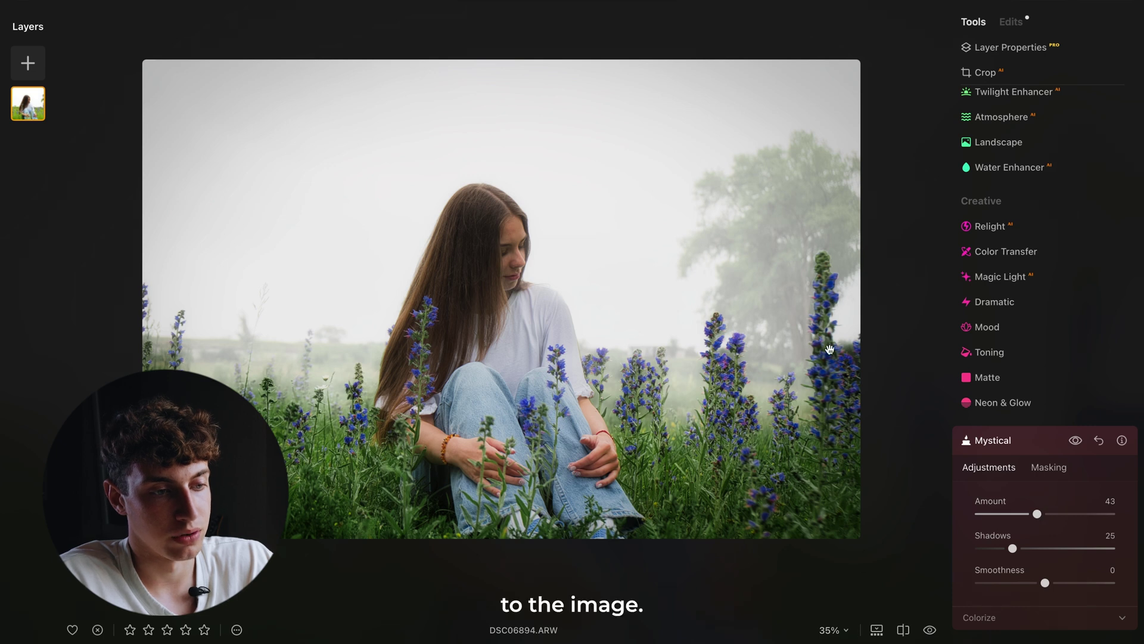
Add Film Grain at Amount 15, check it zoomed in, then show the Edits list.
left_click(1033, 452)
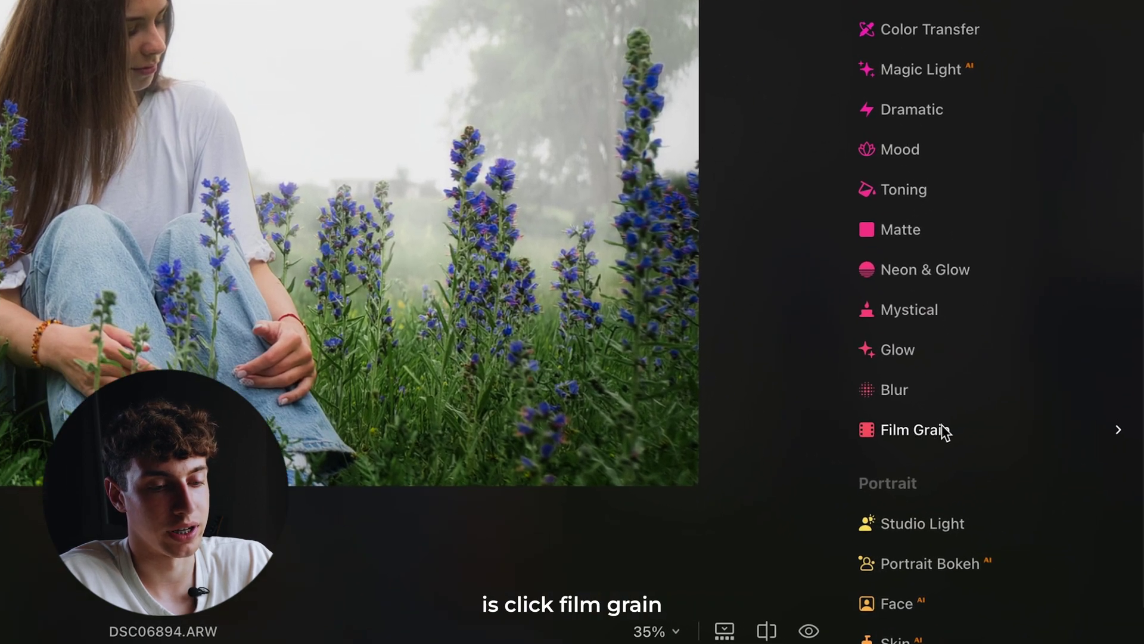
left_click(923, 435)
left_click_drag(891, 566, 924, 568)
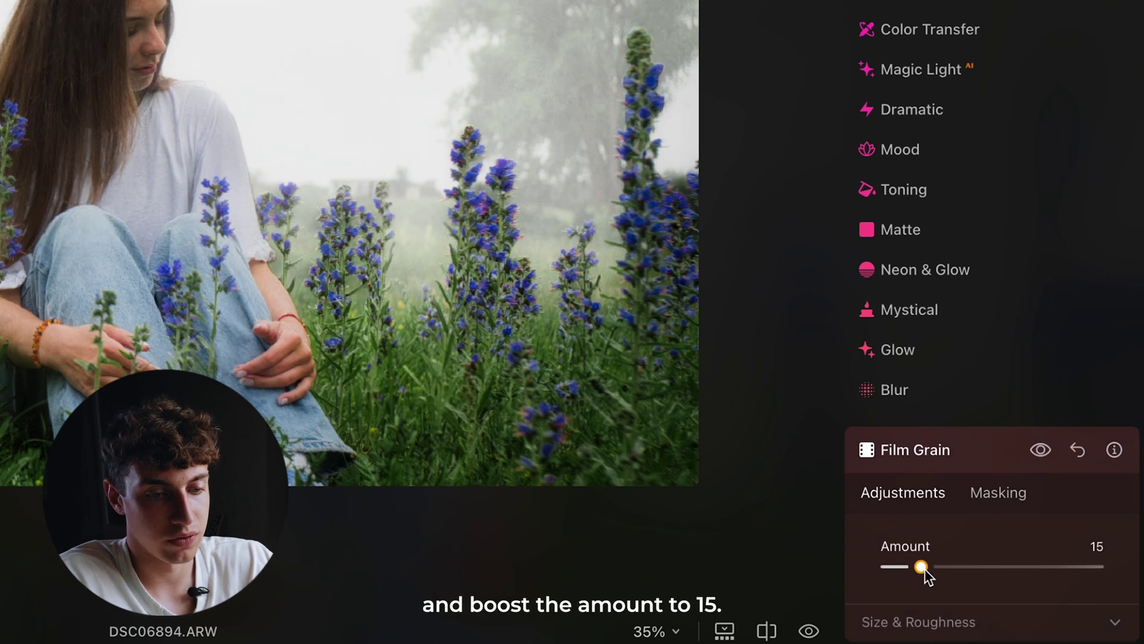
scroll(168, 38, "up", 5)
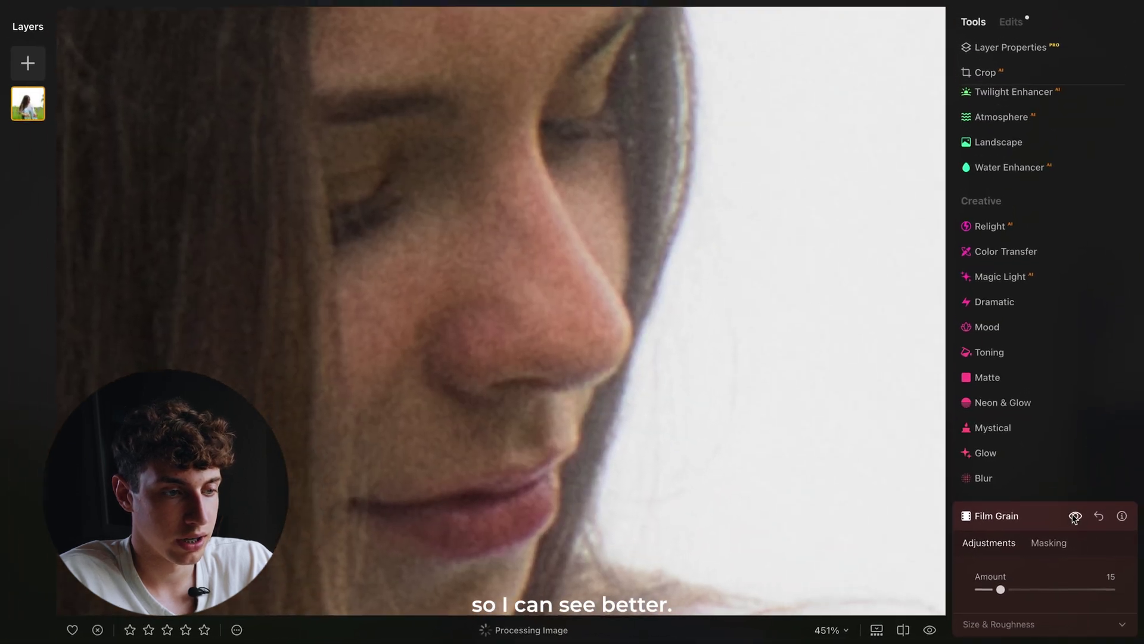
scroll(581, 321, "down", 6)
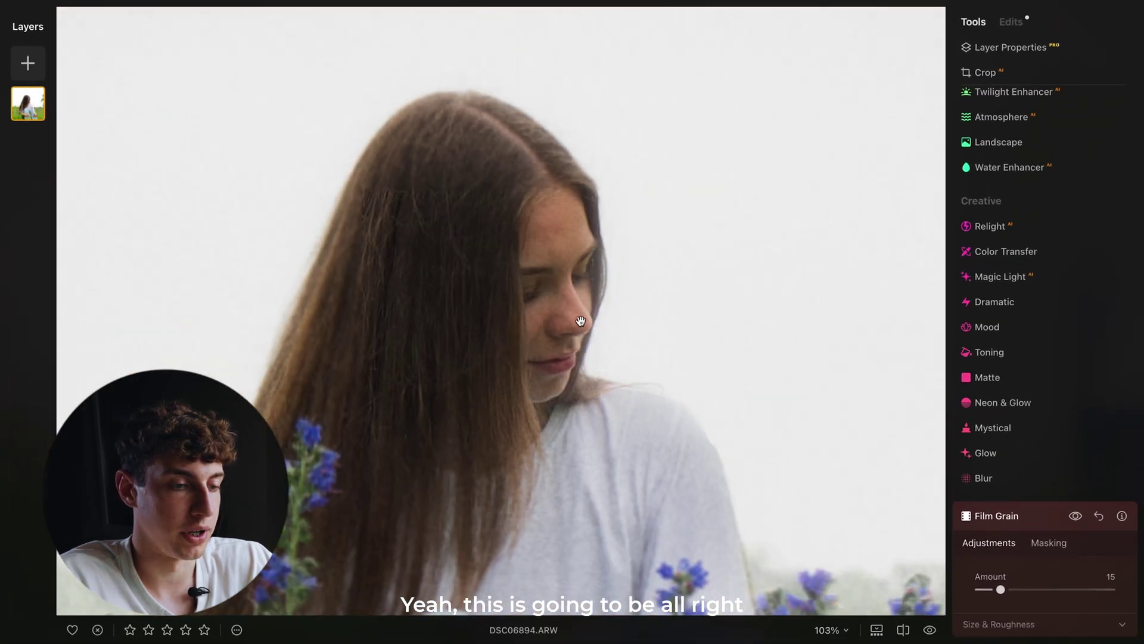
scroll(577, 322, "down", 3)
scroll(573, 288, "up", 1)
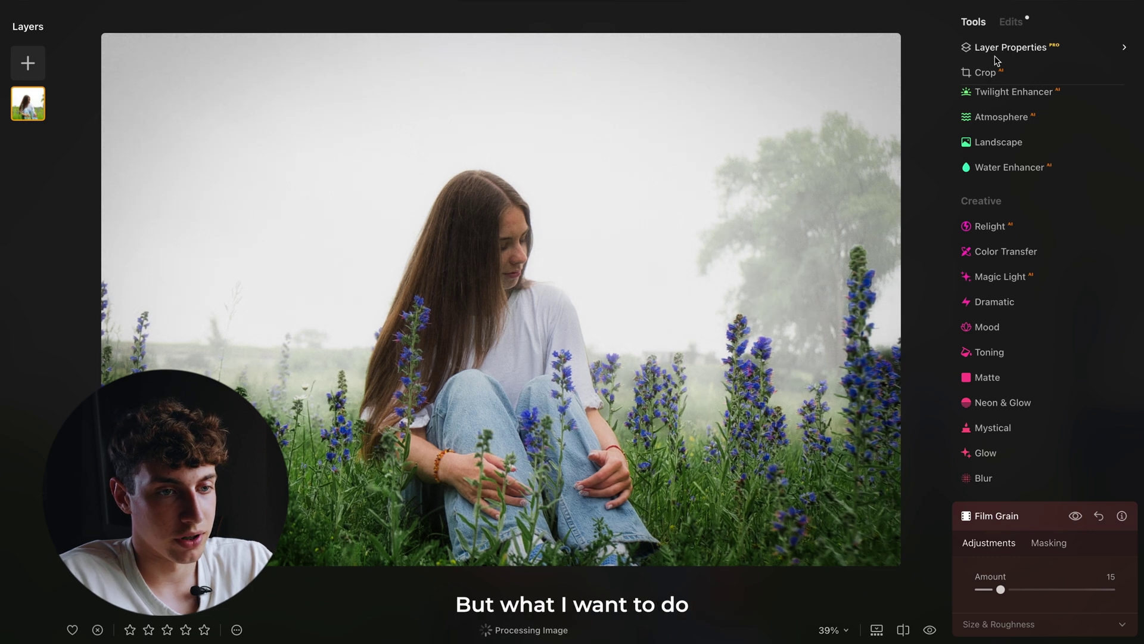
left_click(1011, 21)
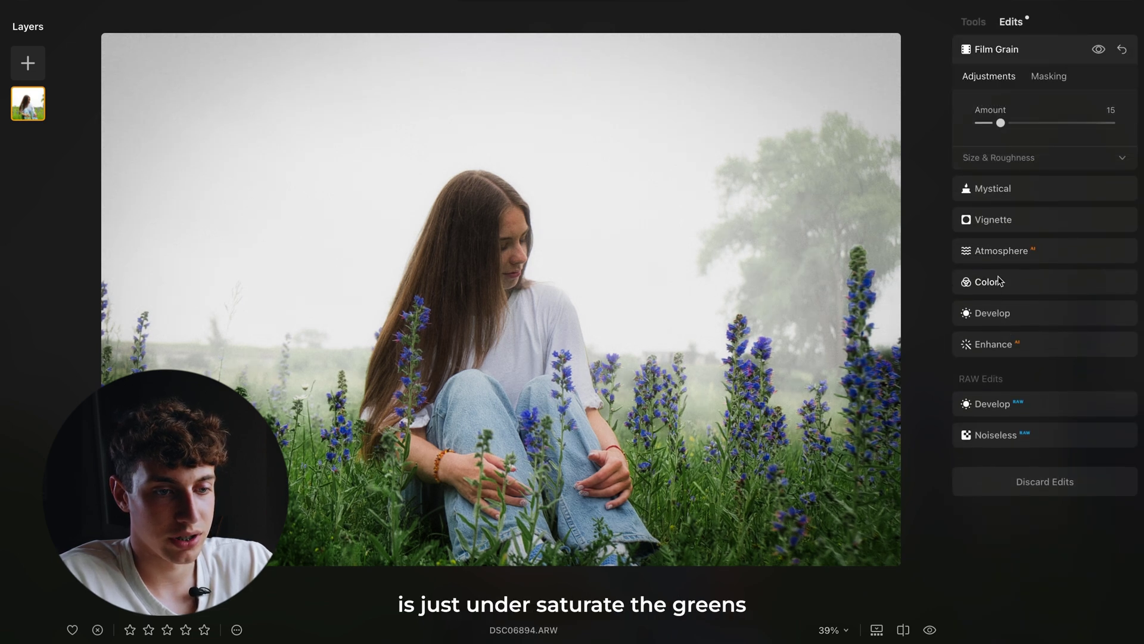
Push the HSL Green saturation further down to -92.
left_click(1005, 283)
left_click(1016, 351)
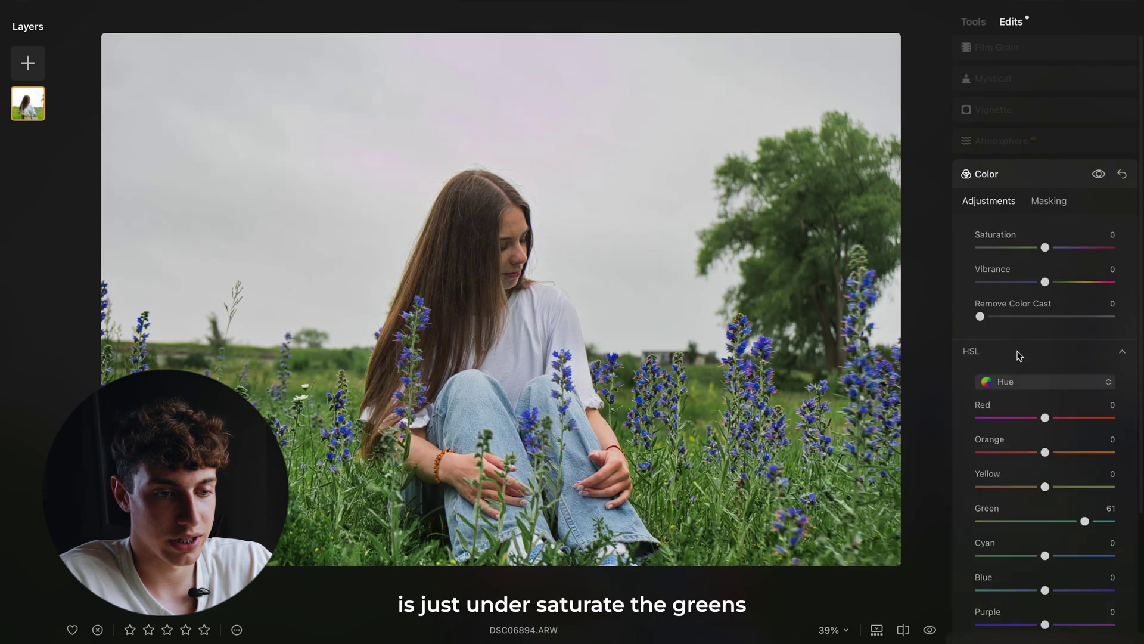
left_click(1042, 349)
left_click(1037, 379)
left_click_drag(1044, 488, 993, 494)
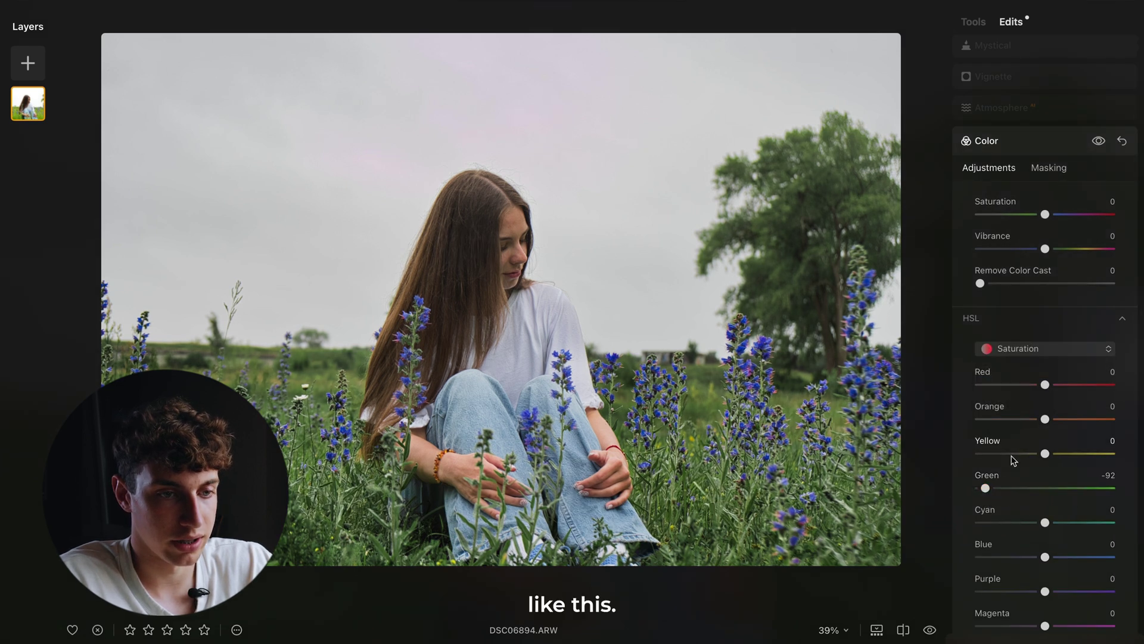
left_click(1013, 142)
Fit the finished misty portrait to the window and toggle before/after to compare.
left_click(1019, 48)
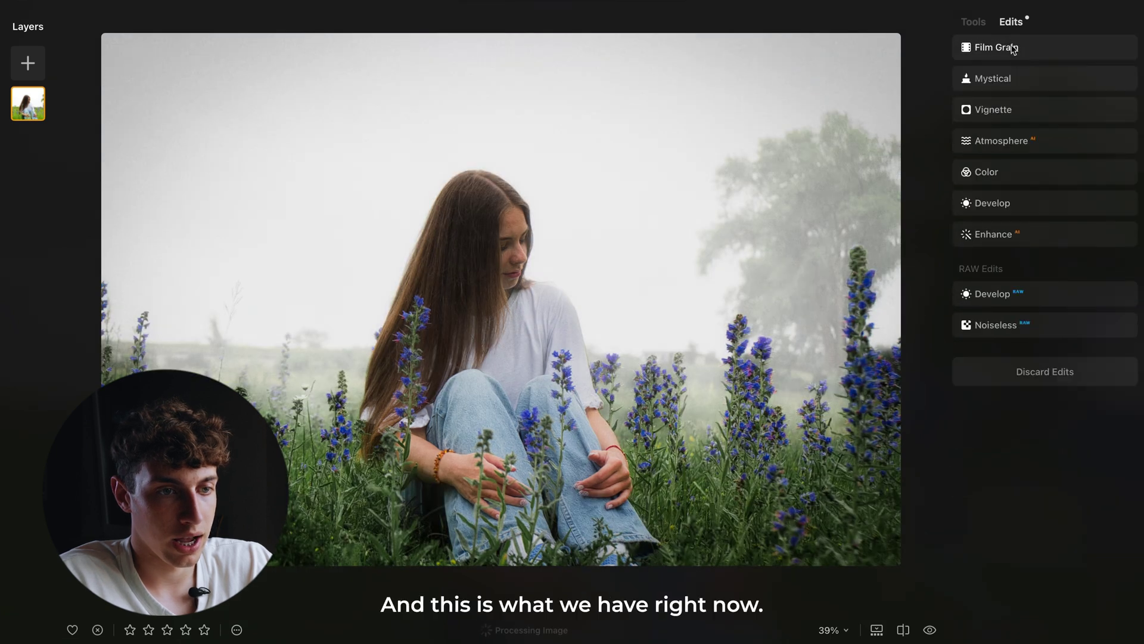
left_click(976, 23)
key("super+0")
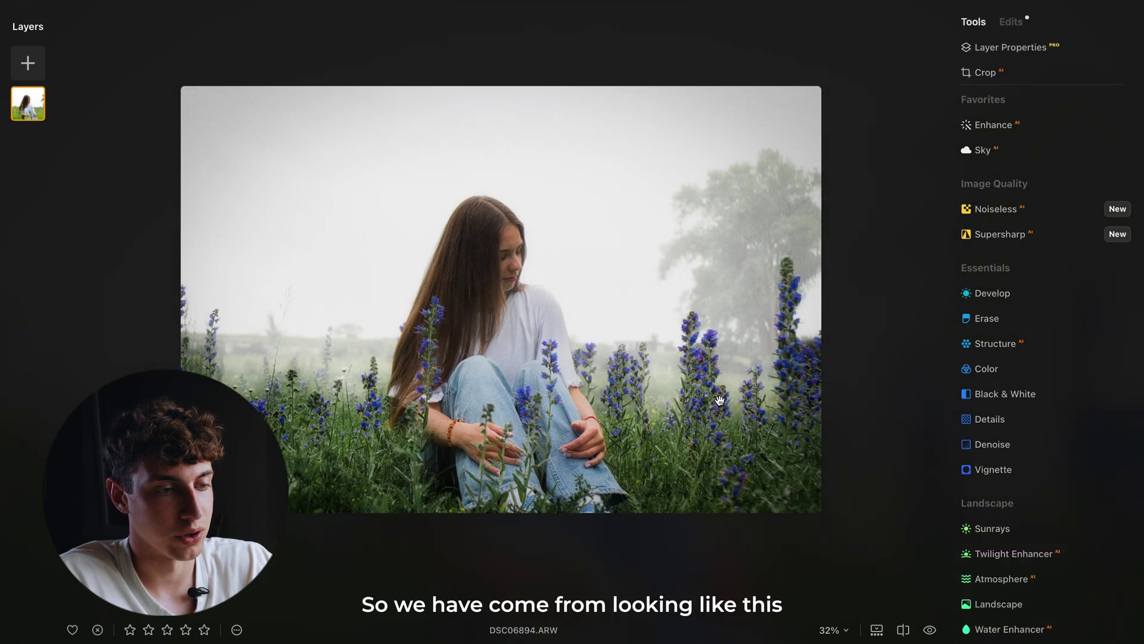
left_click(930, 629)
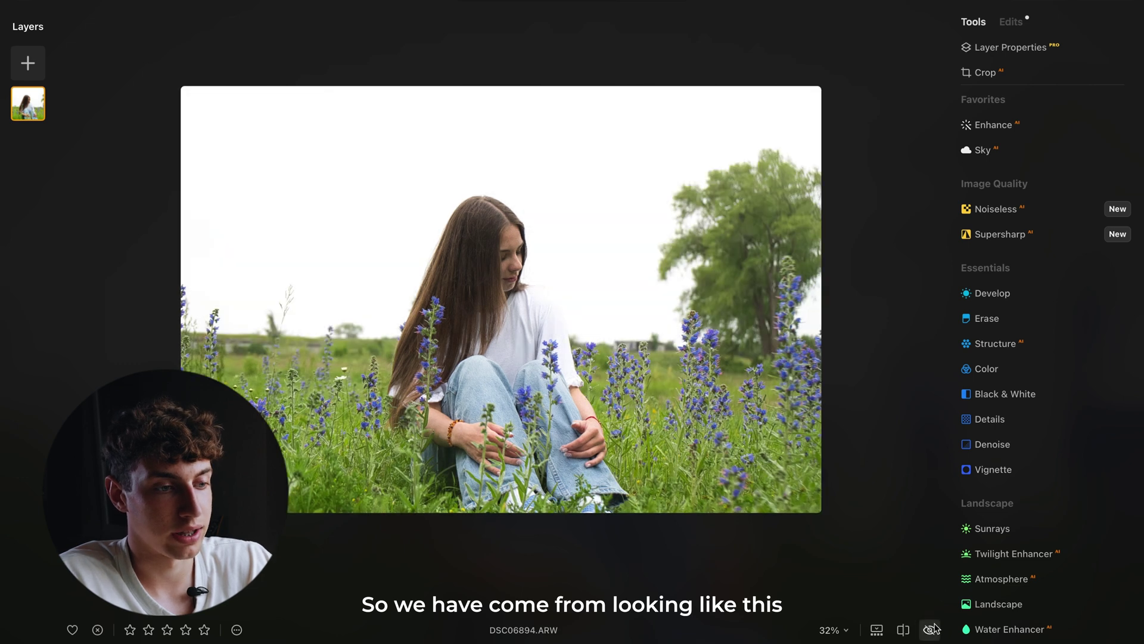
left_click(933, 629)
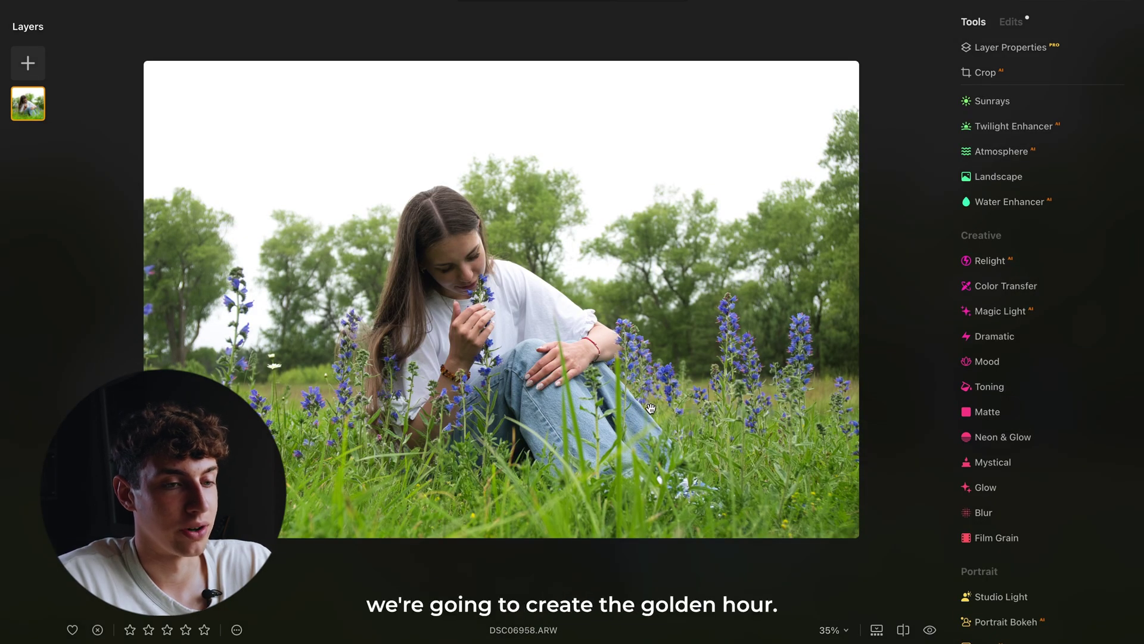
Raise Enhance AI's Accent slider to 83 on DSC06958.ARW.
scroll(1004, 255, "up", 10)
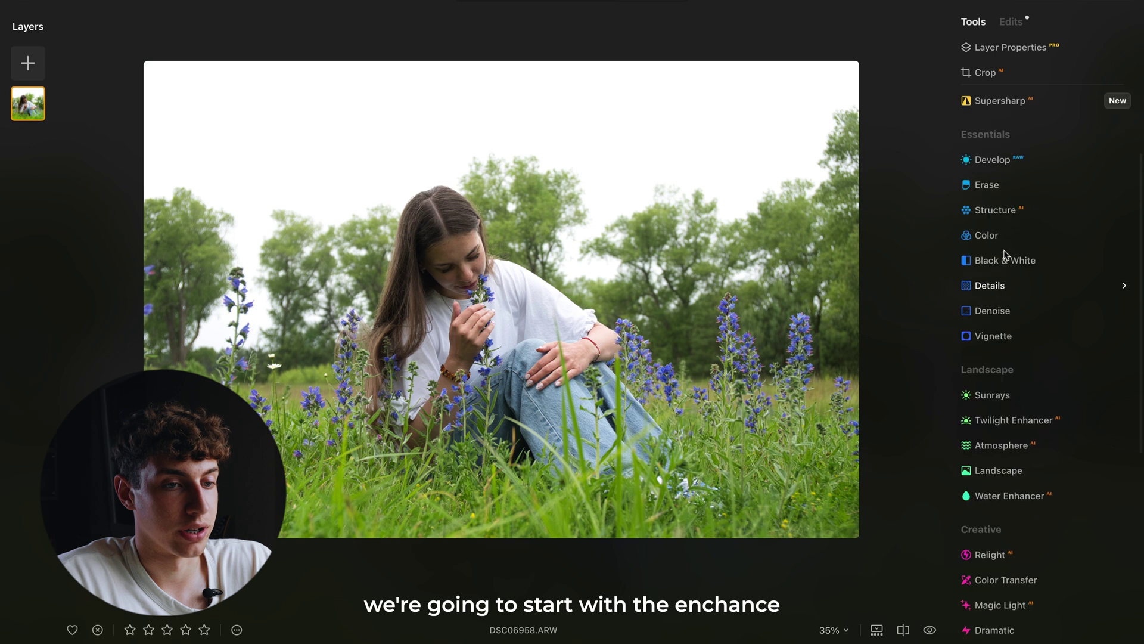
left_click(991, 126)
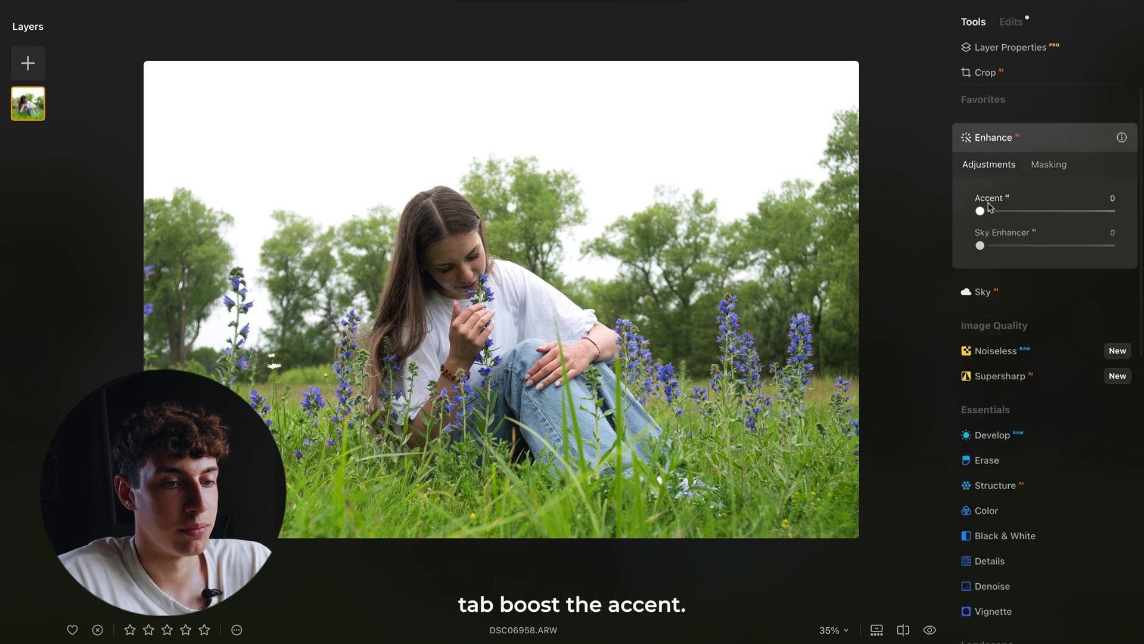
left_click_drag(986, 214, 1095, 218)
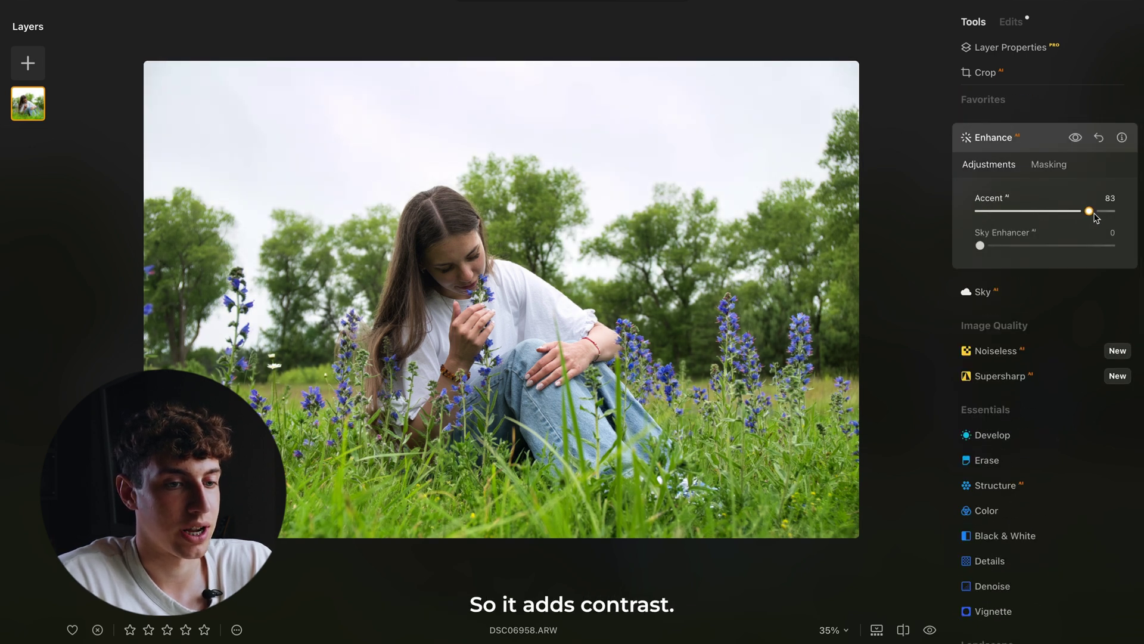
left_click(1013, 137)
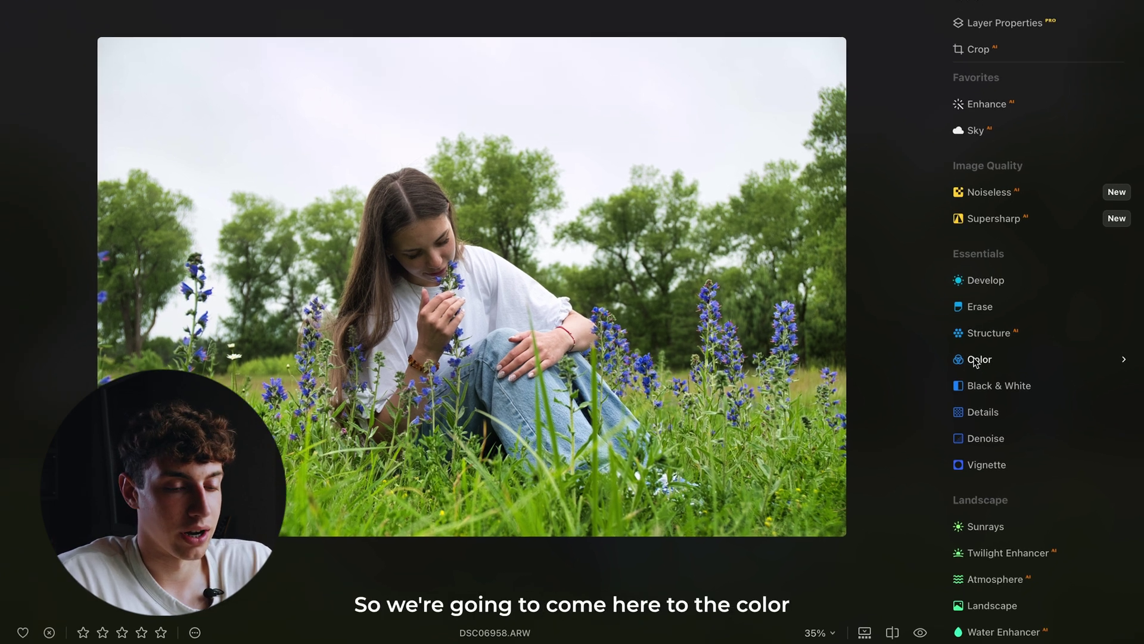
In Color HSL, shift the Green hue toward yellow to -88.
left_click(987, 368)
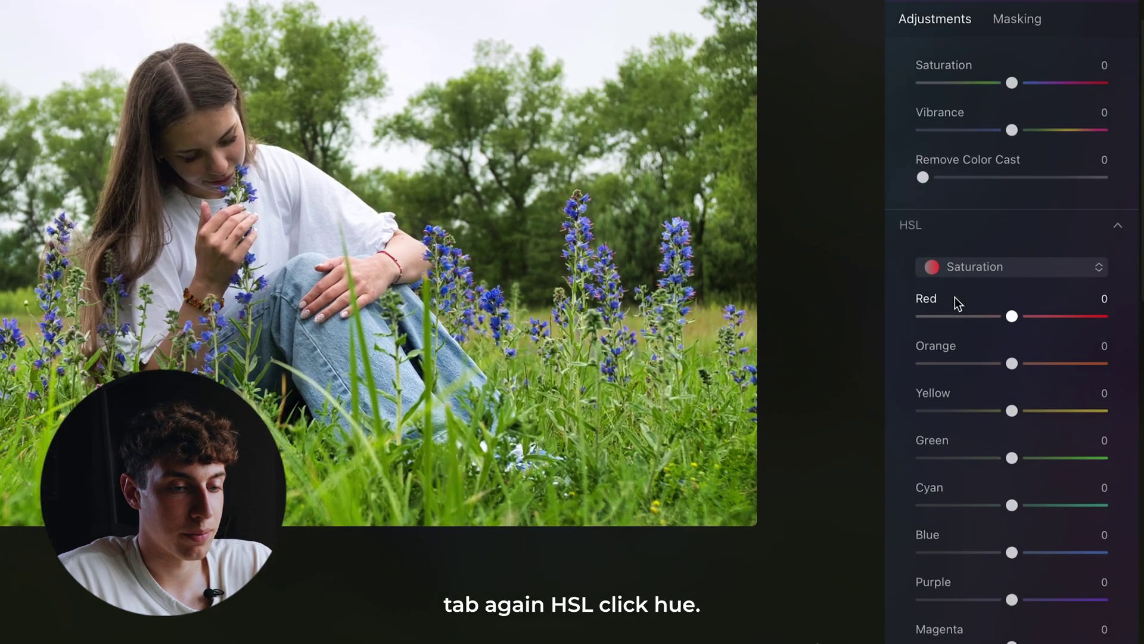
left_click(936, 218)
left_click(936, 251)
left_click_drag(991, 441, 899, 439)
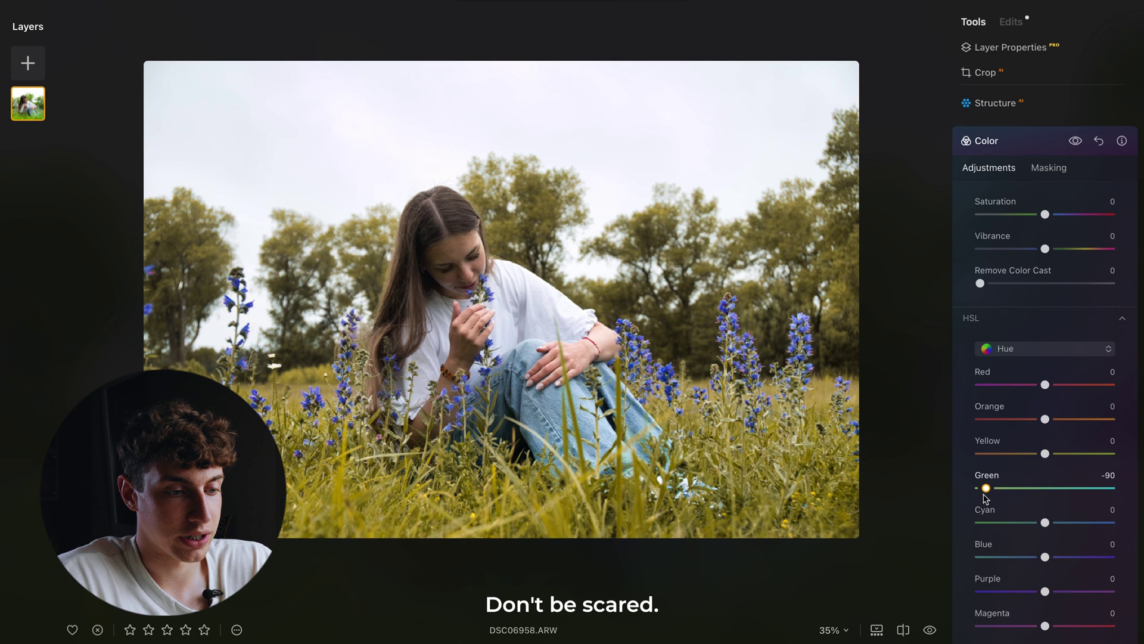
left_click_drag(986, 498, 987, 498)
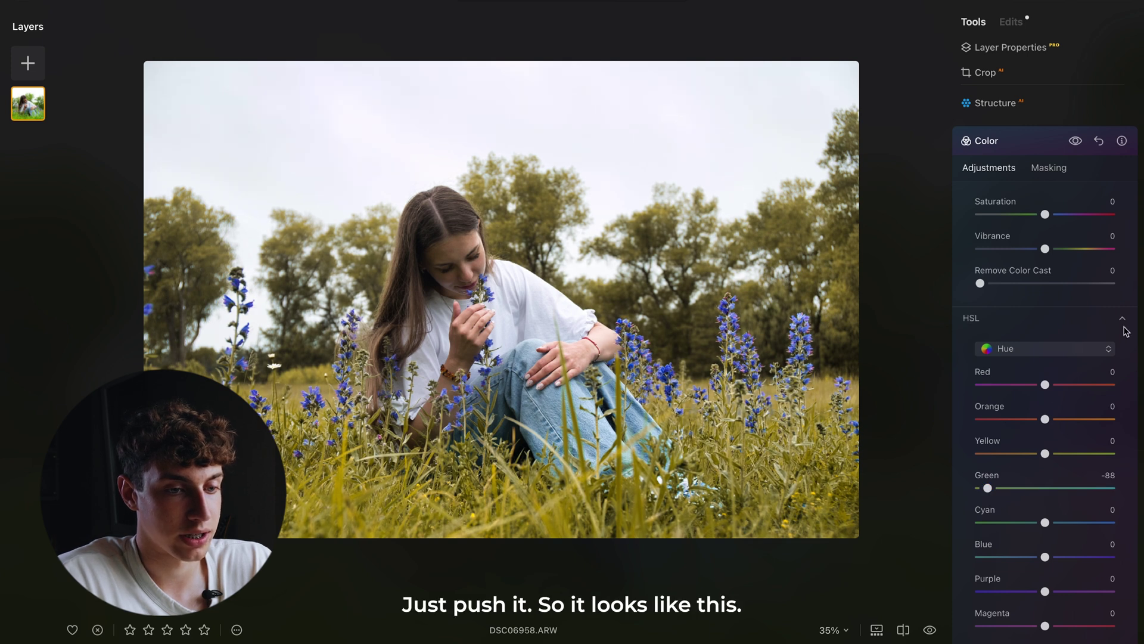
Lower HSL saturation to -41 for Green and -6 for Yellow.
left_click(1071, 353)
left_click(1020, 380)
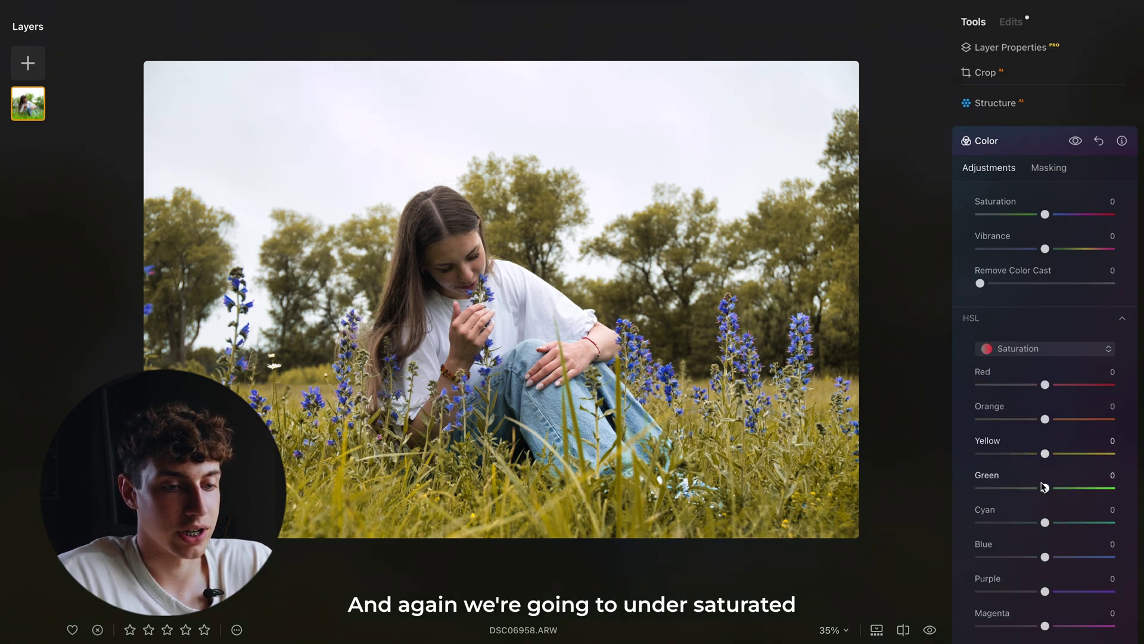
left_click_drag(1044, 489, 1018, 491)
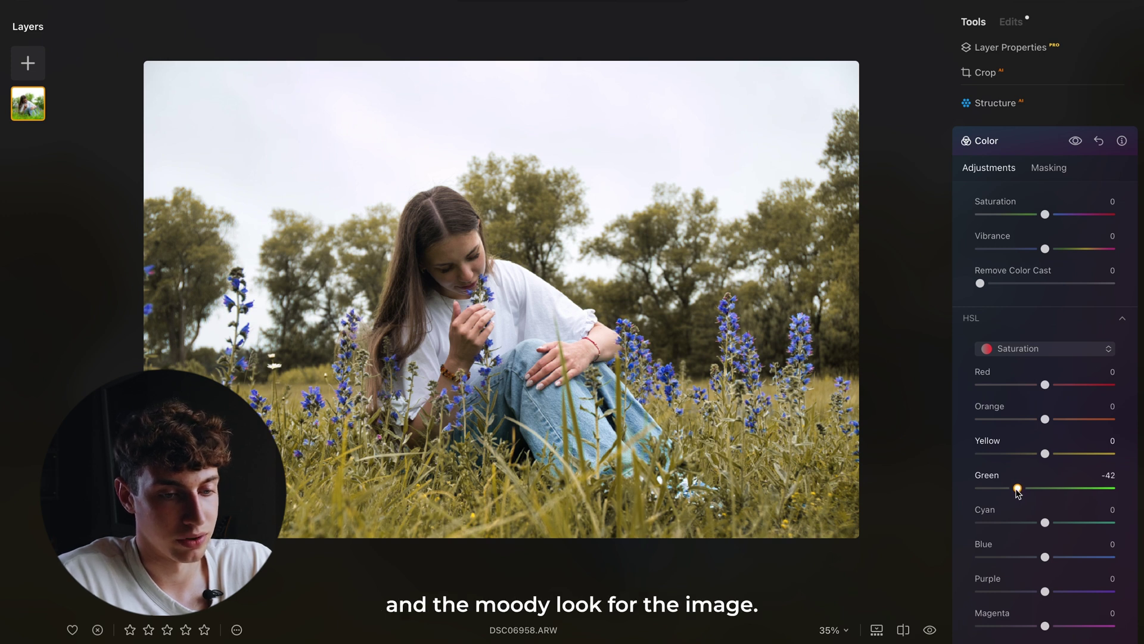
left_click_drag(1045, 455, 1039, 460)
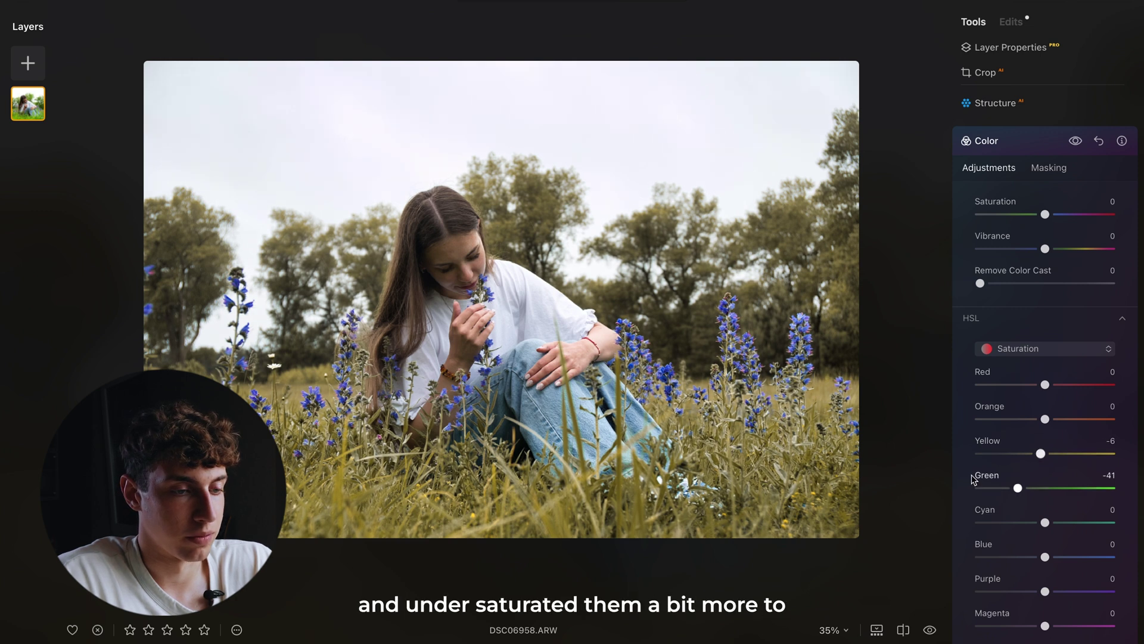
Collapse Color and toggle the before/after view to compare with the bright original.
left_click(1003, 143)
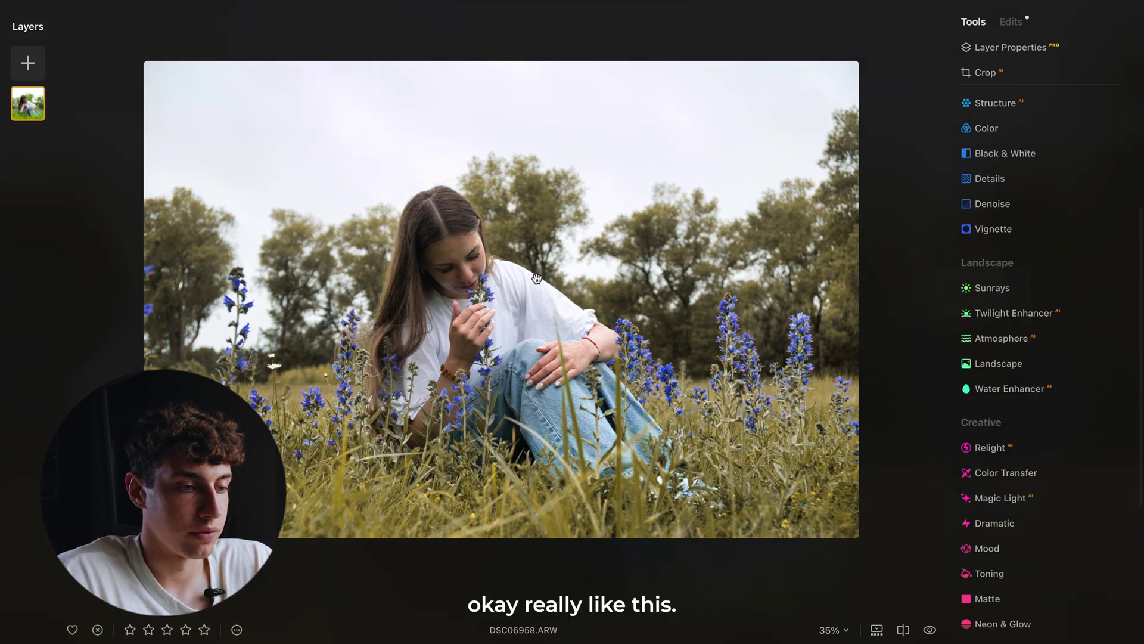
left_click(929, 630)
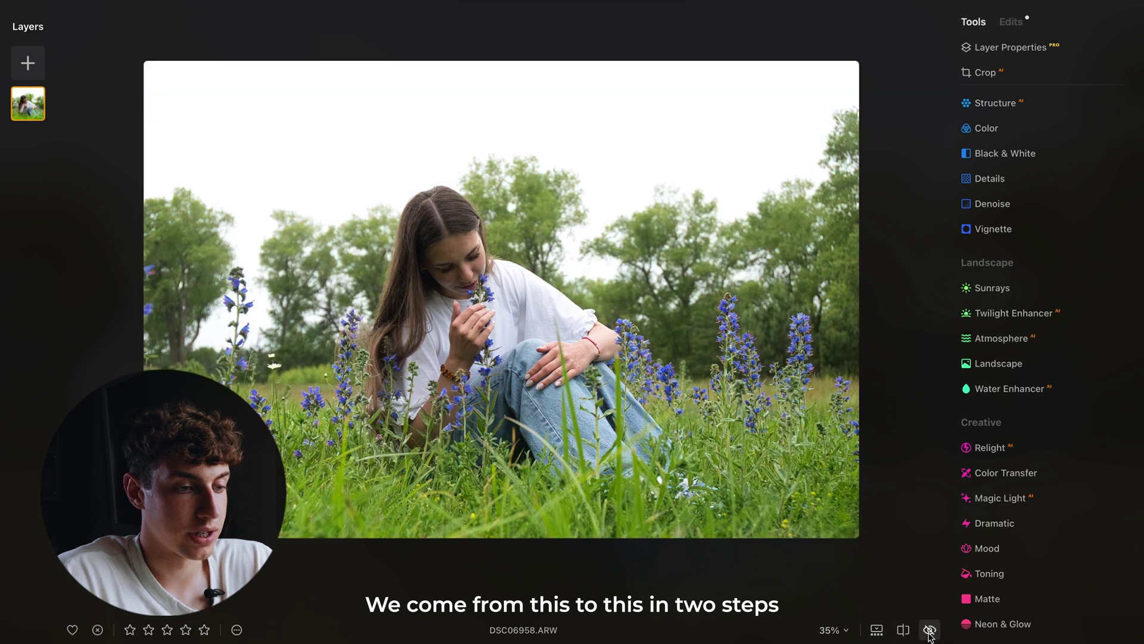
left_click(929, 631)
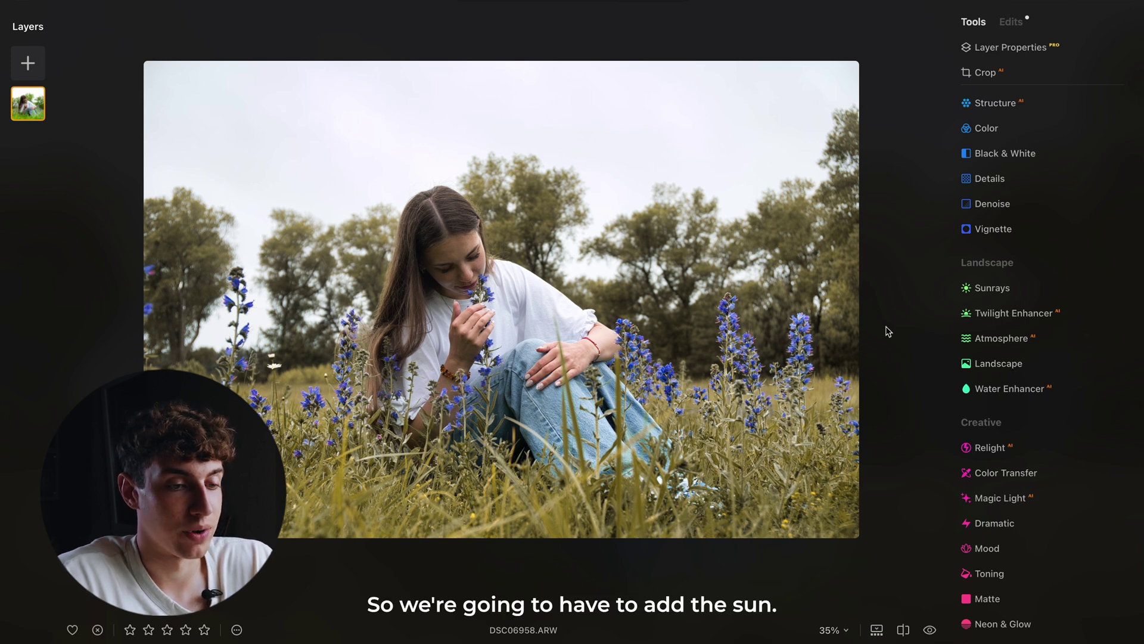
Add Sunrays and place the sun centre among the upper-right trees.
left_click(1000, 295)
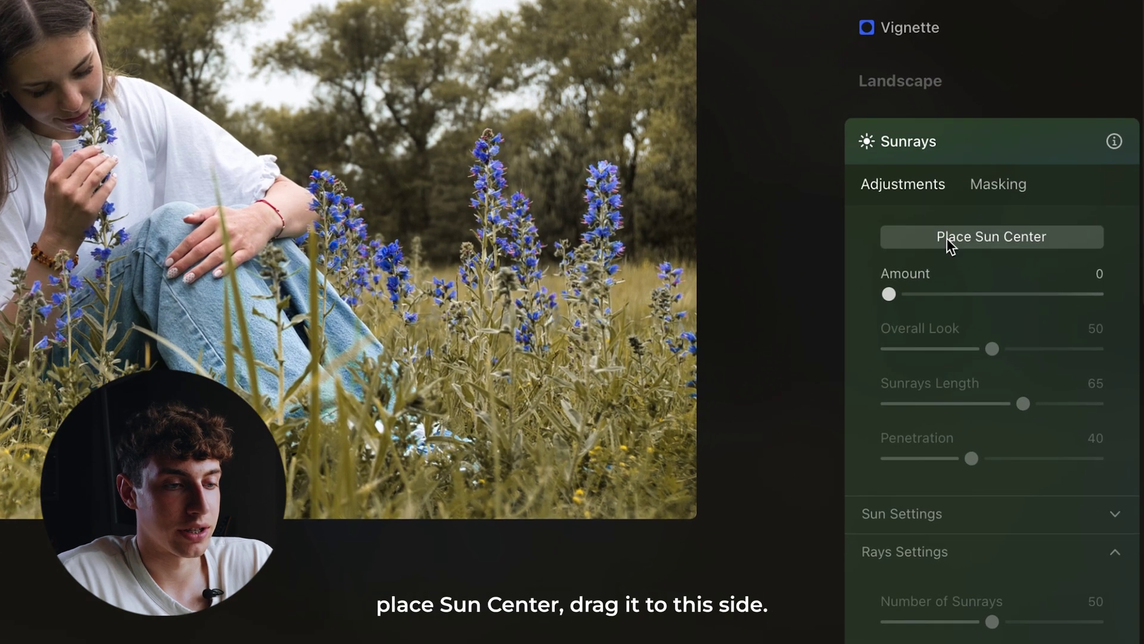
left_click(946, 237)
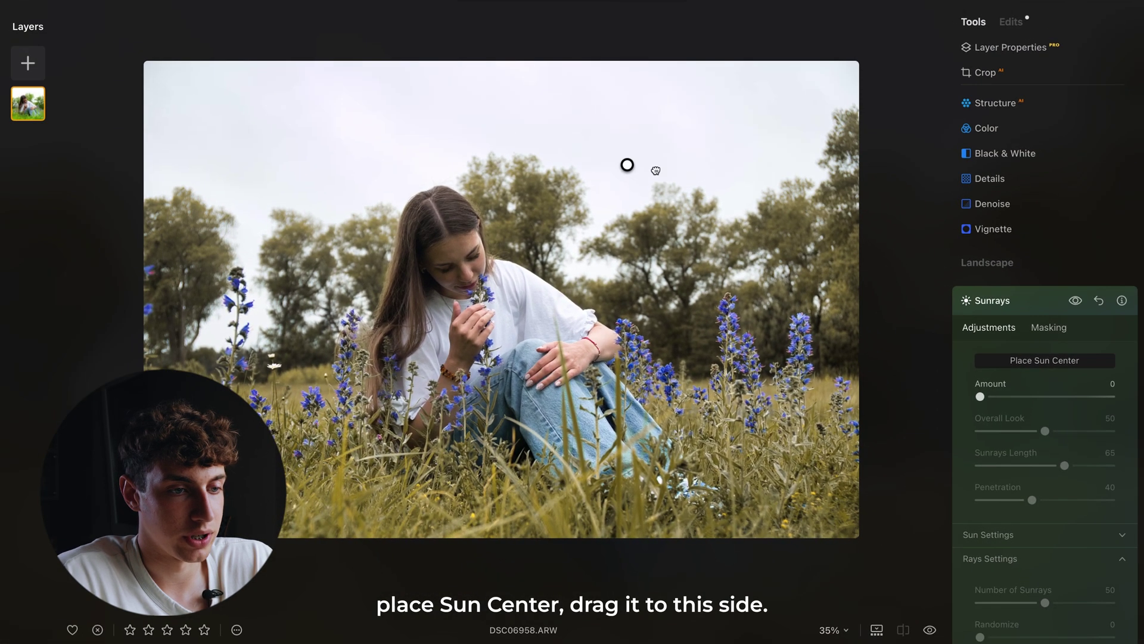
left_click_drag(627, 165, 787, 172)
scroll(471, 248, "up", 3)
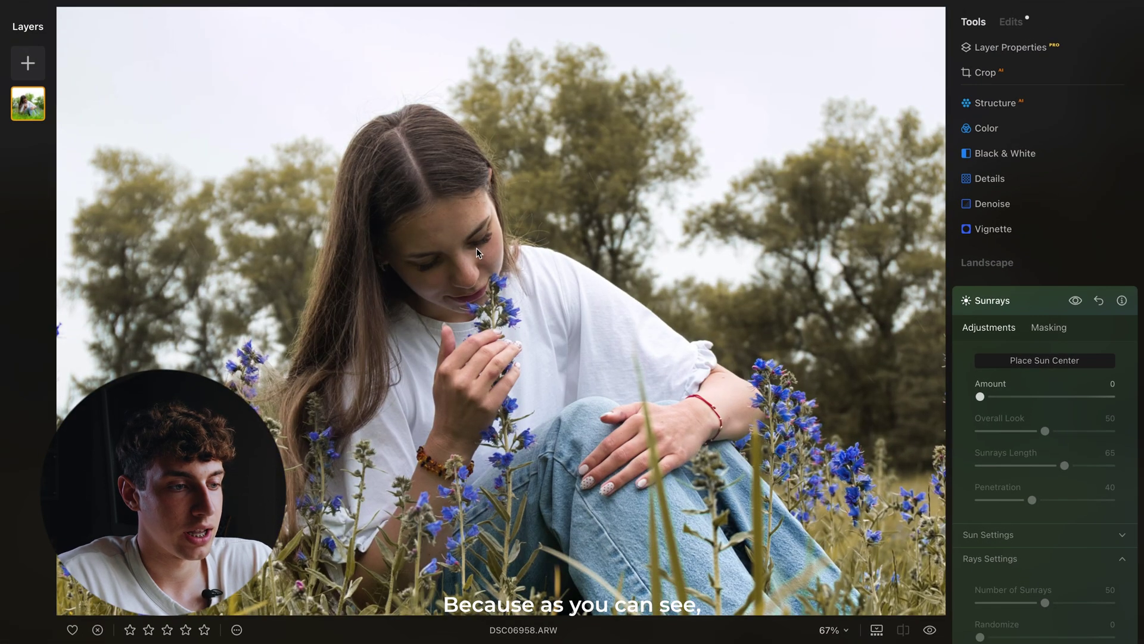
scroll(477, 248, "up", 3)
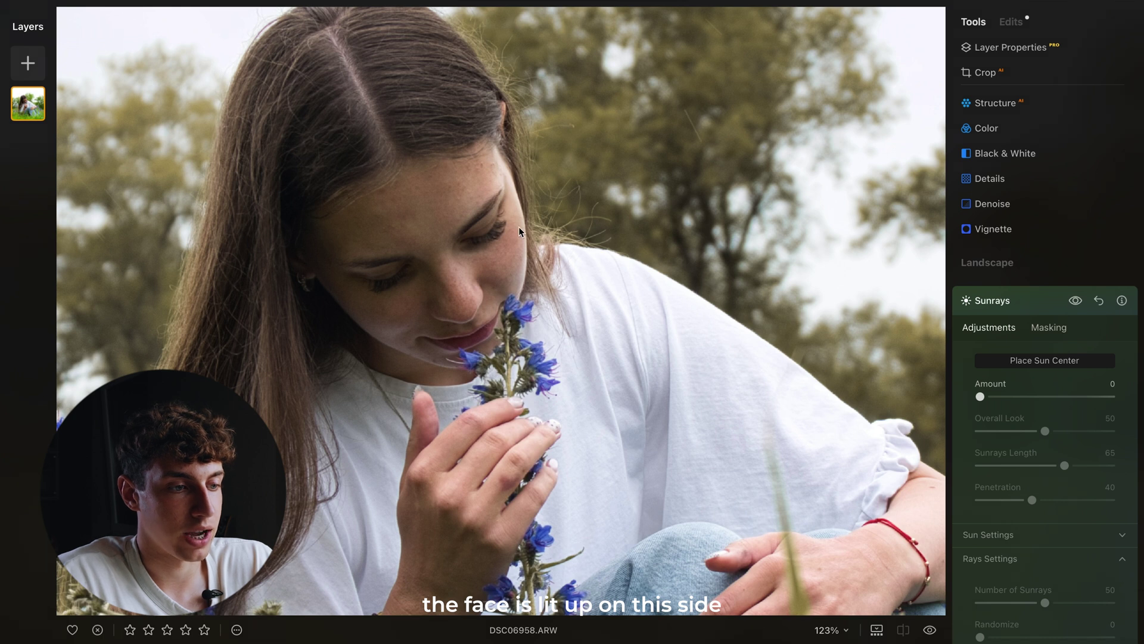
scroll(409, 297, "down", 6)
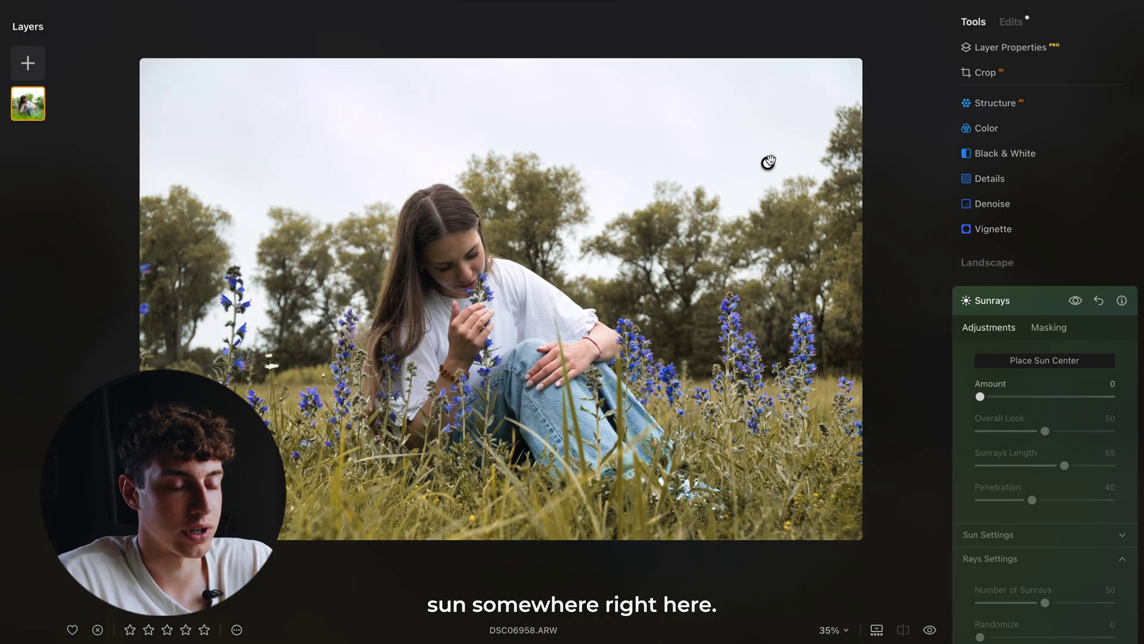
left_click_drag(768, 163, 812, 164)
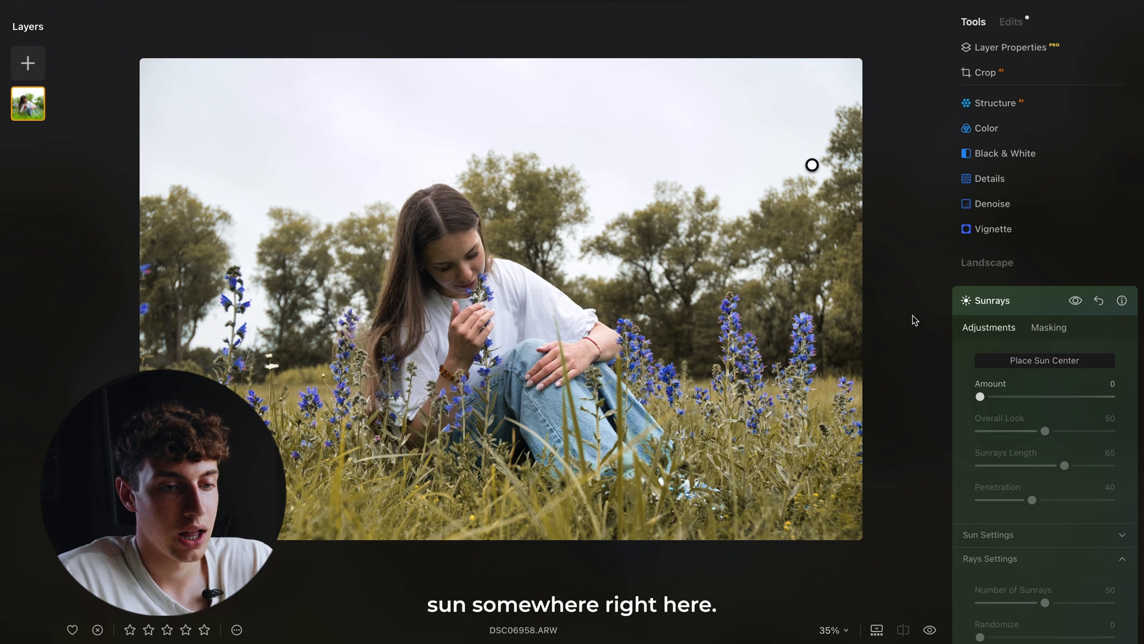
Set the Sunrays Amount to 78 and compare the photo with the rays off and on.
left_click_drag(982, 398, 1082, 395)
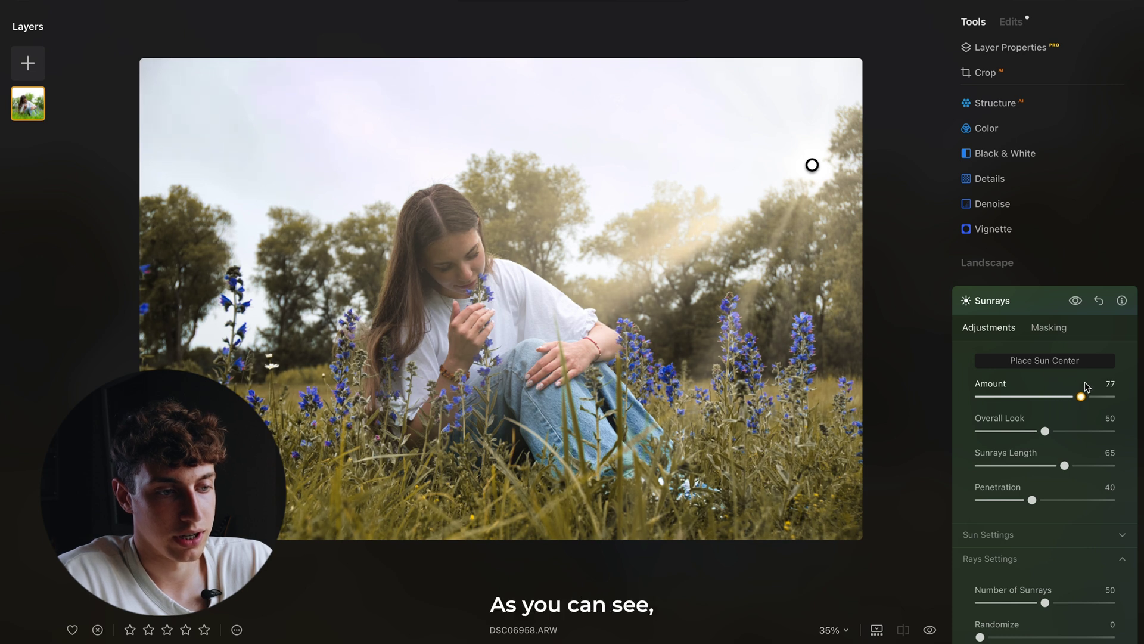
left_click(1076, 301)
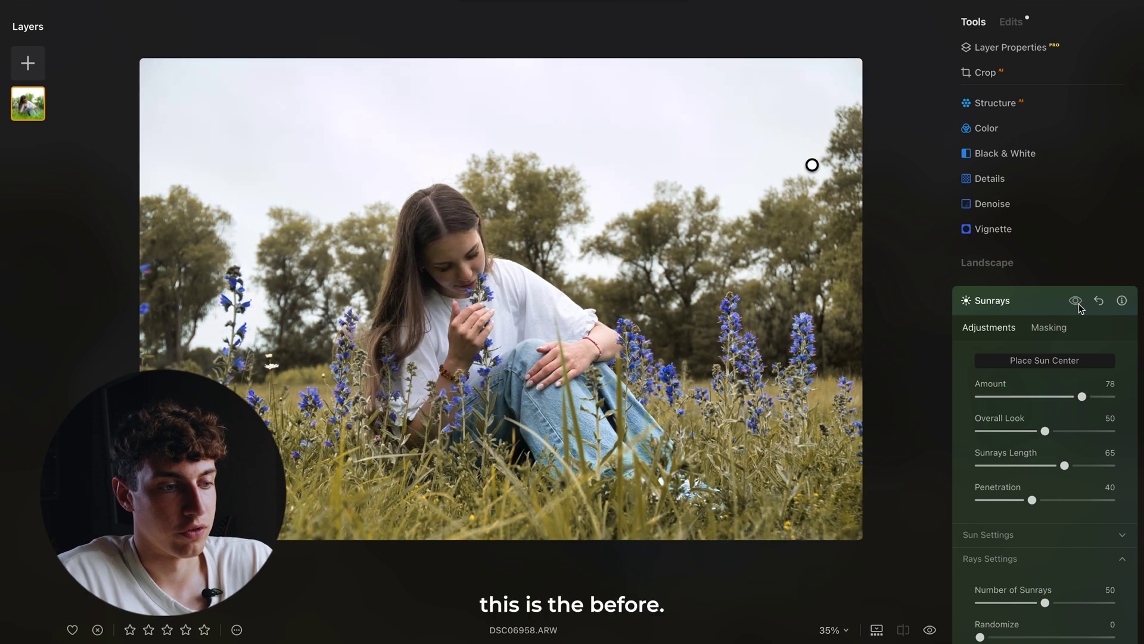
left_click(1076, 301)
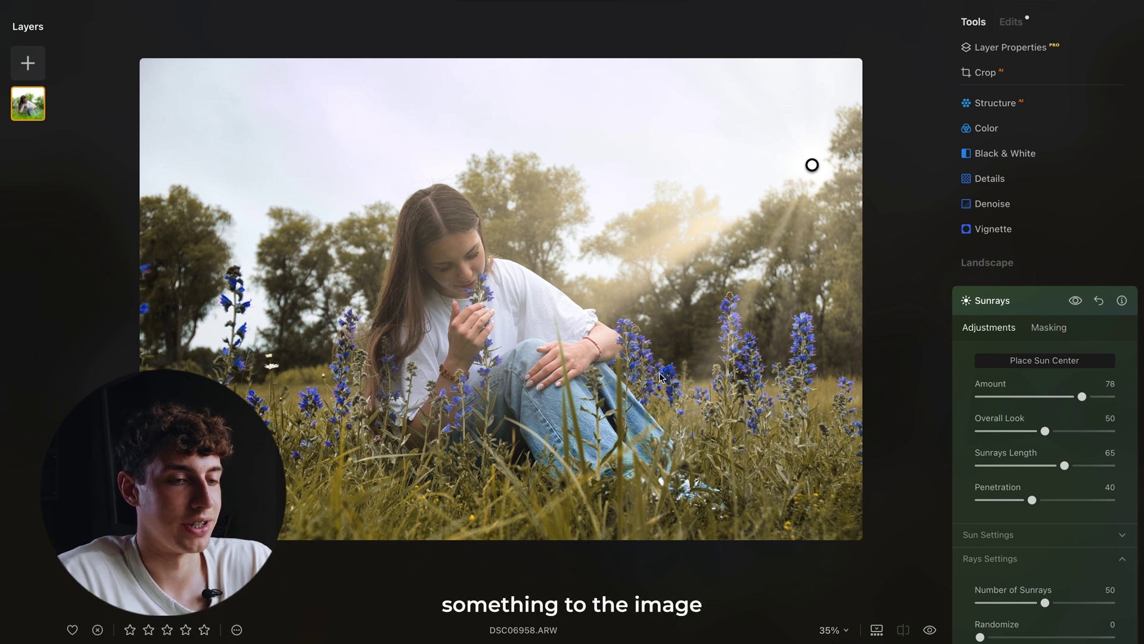
left_click(993, 301)
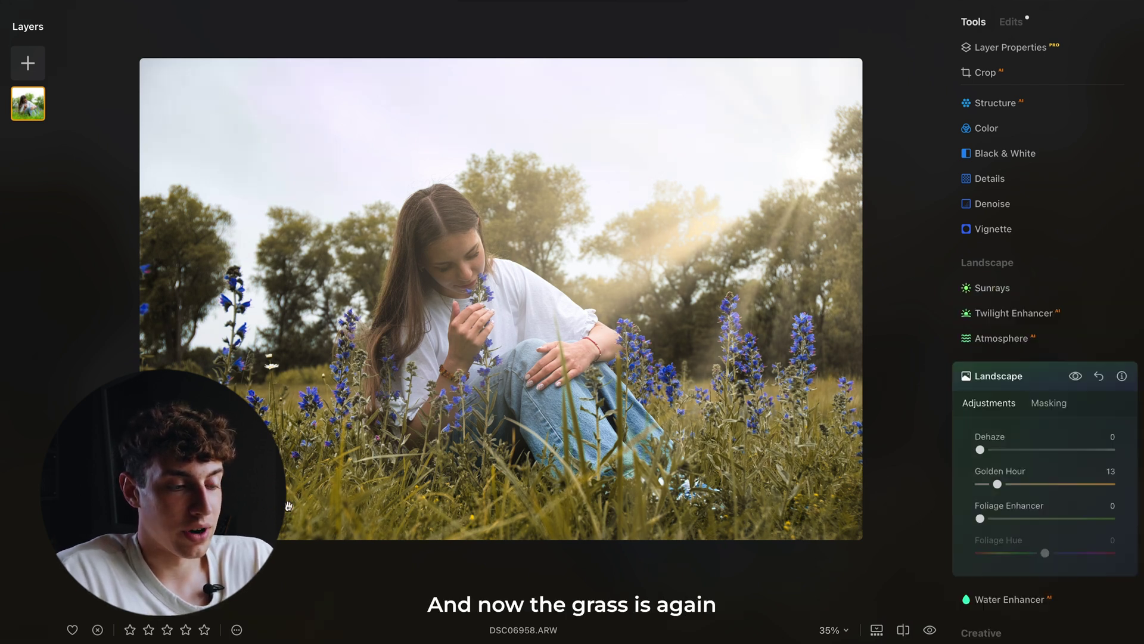
Switch the applied Color adjustment's HSL sliders to Saturation and pull Yellow down slightly.
left_click(1012, 22)
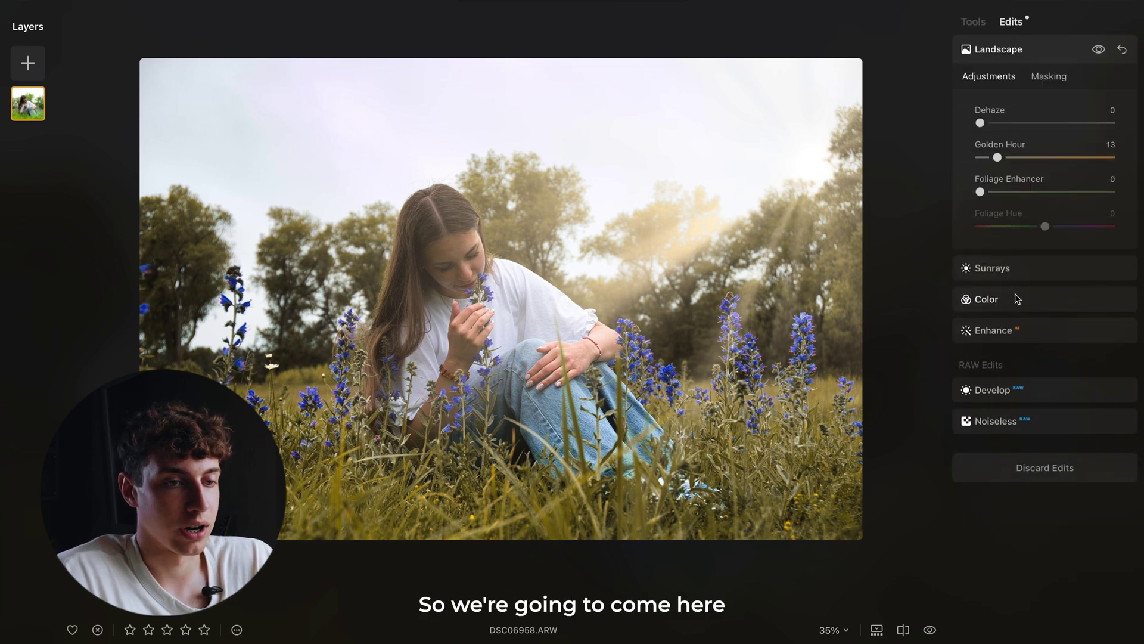
left_click(989, 298)
left_click(1010, 290)
left_click(1014, 319)
left_click(1019, 353)
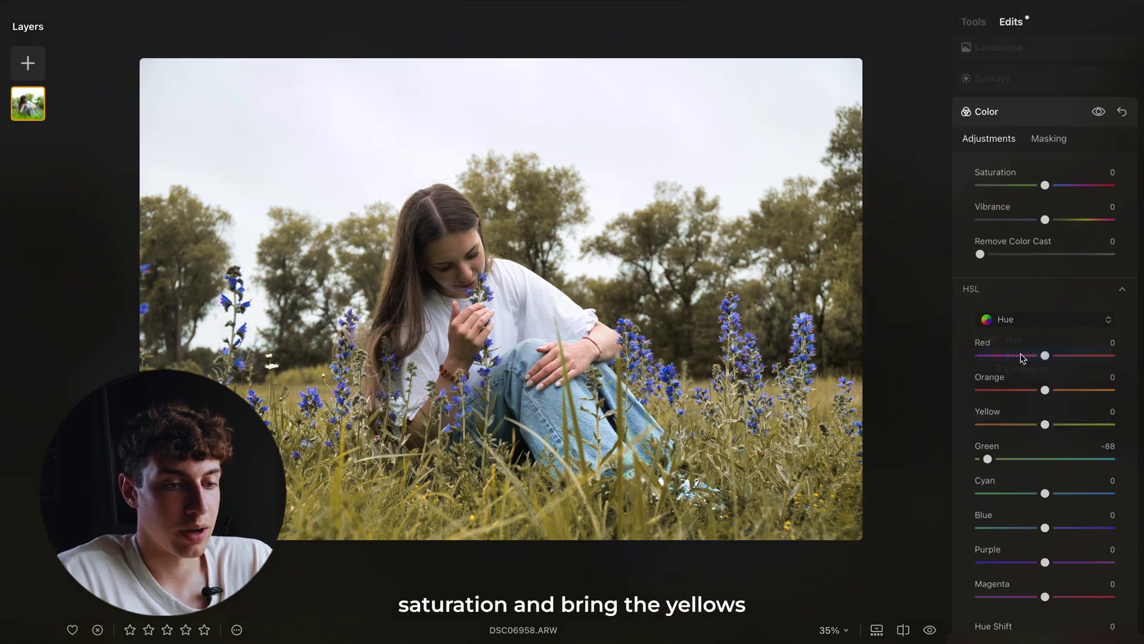
left_click_drag(1045, 425, 1015, 461)
left_click(1029, 113)
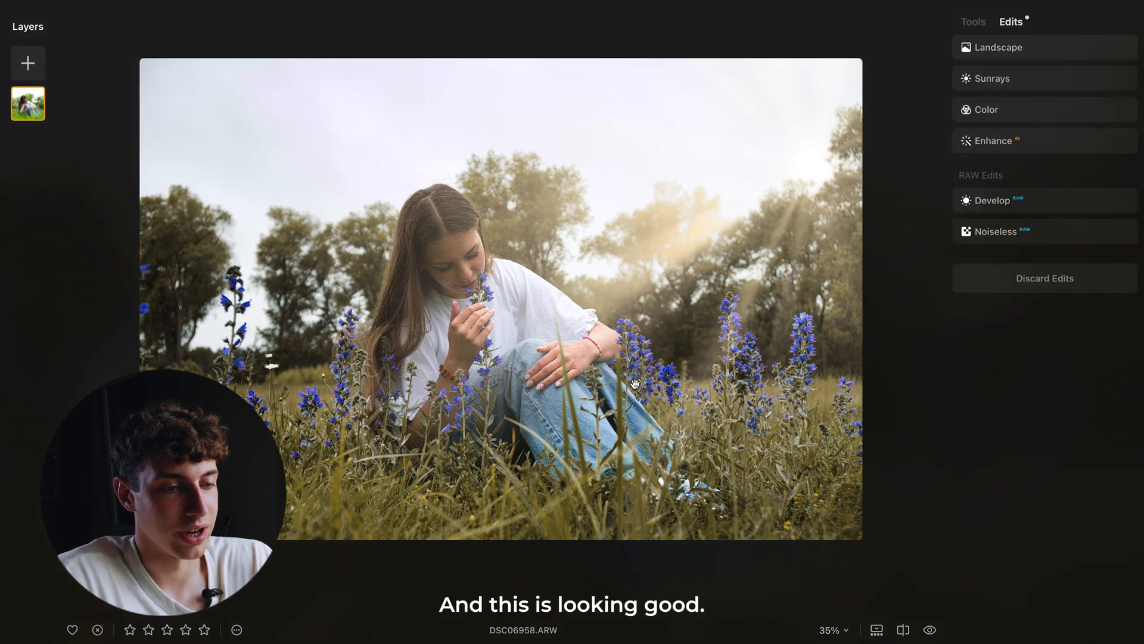
Add a Vignette with Amount -66 to darken the photo's edges.
scroll(546, 416, "up", 2)
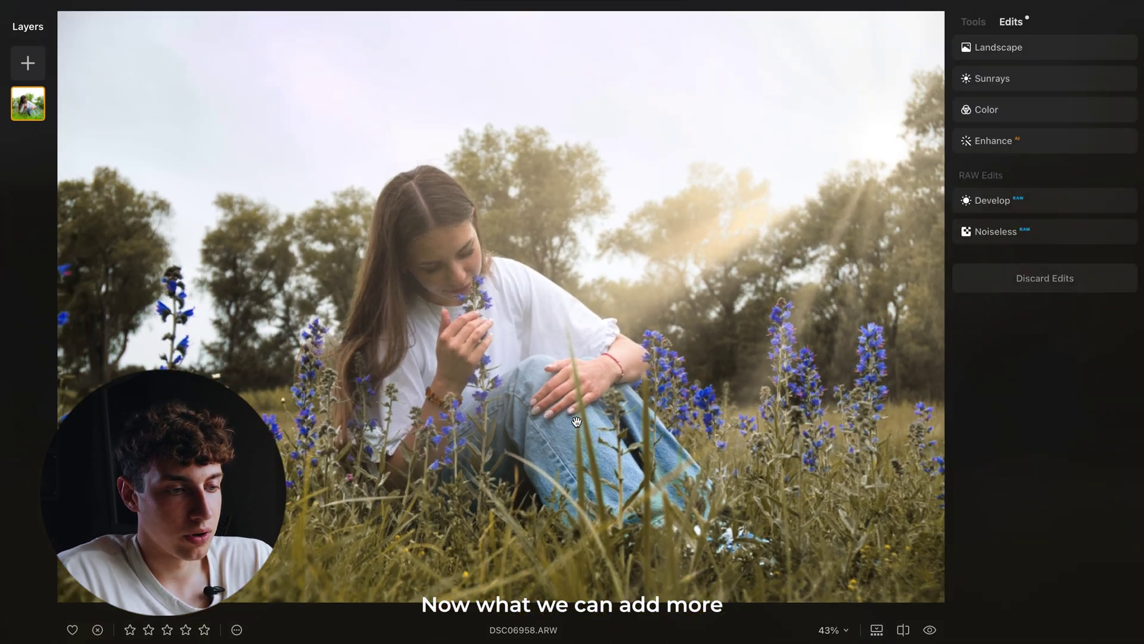
scroll(576, 422, "down", 5)
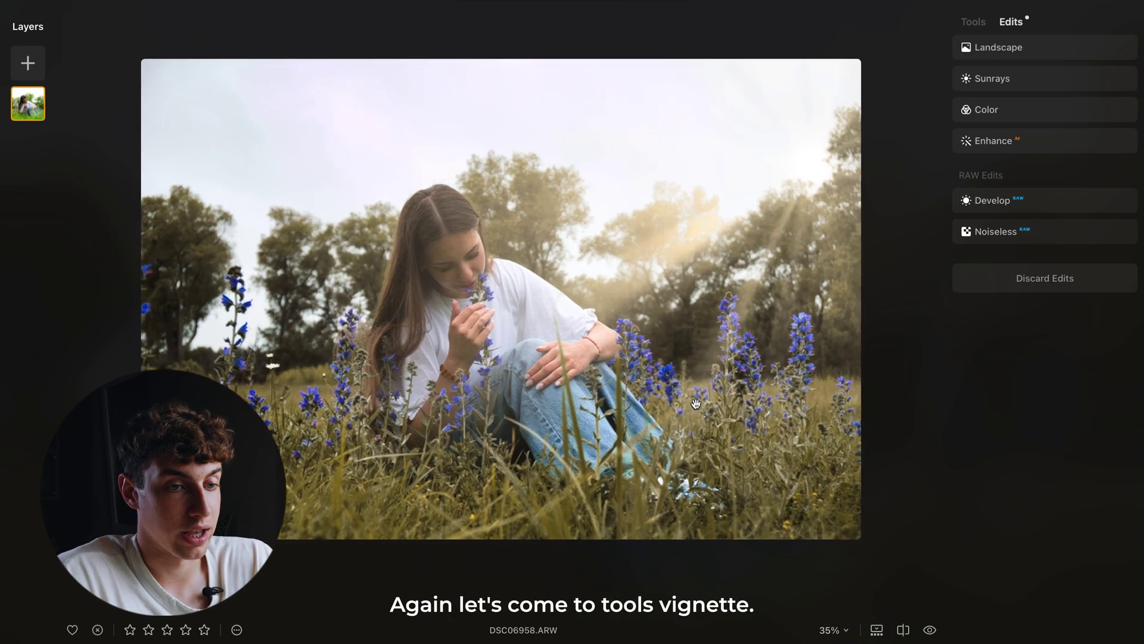
left_click(981, 23)
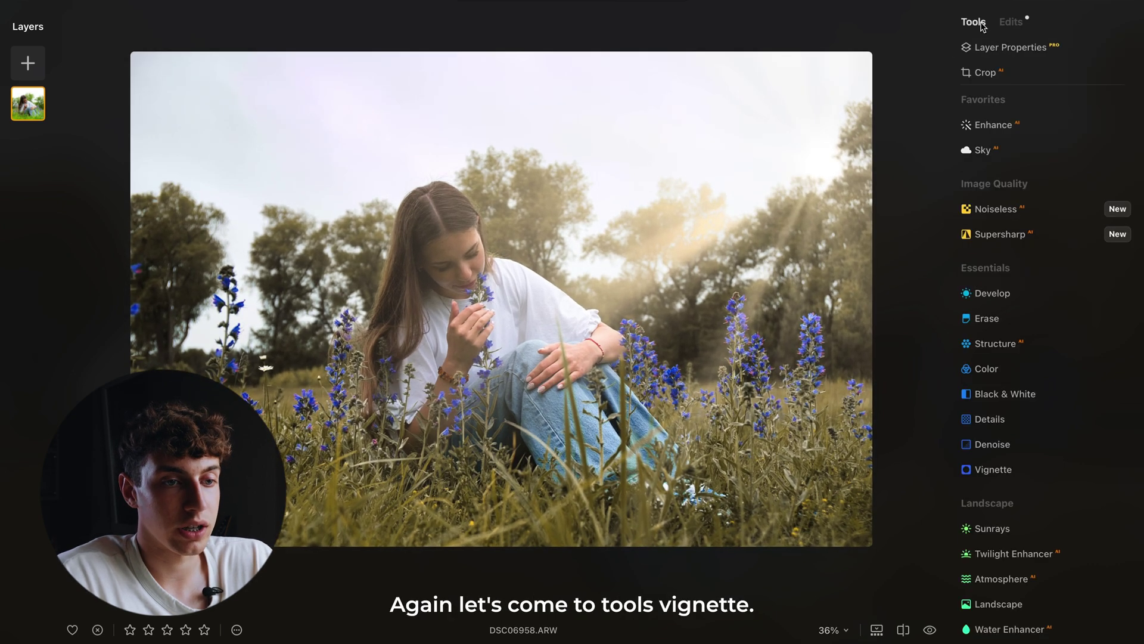
left_click(998, 470)
left_click_drag(1044, 553, 1011, 558)
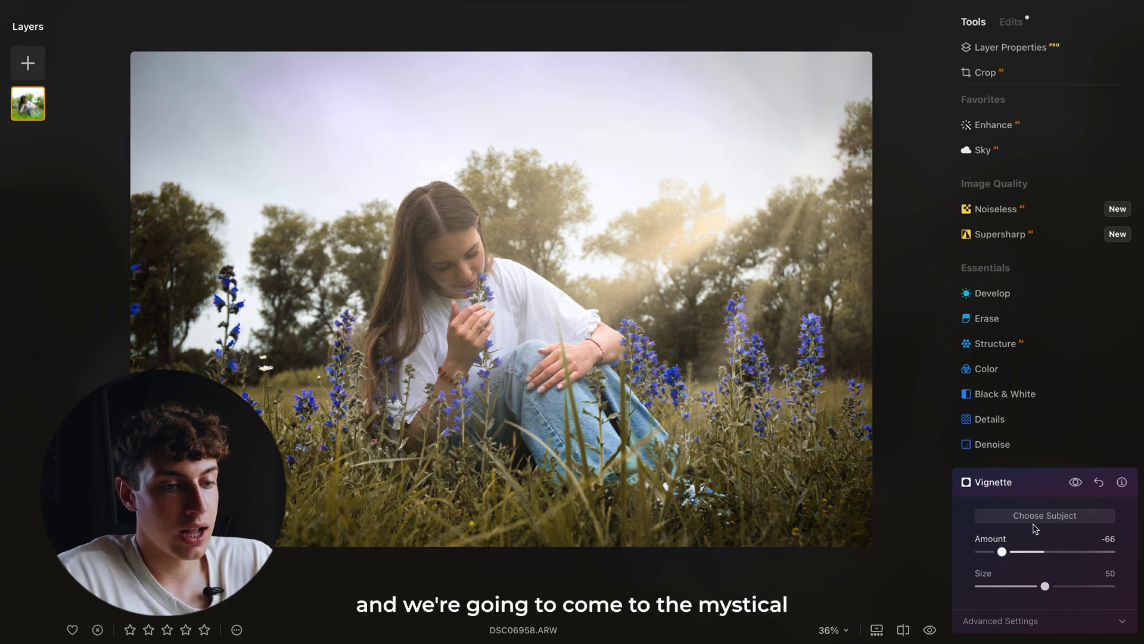
left_click(1040, 483)
Add the Mystical effect at Amount 29 for a soft glow.
scroll(1044, 524, "down", 5)
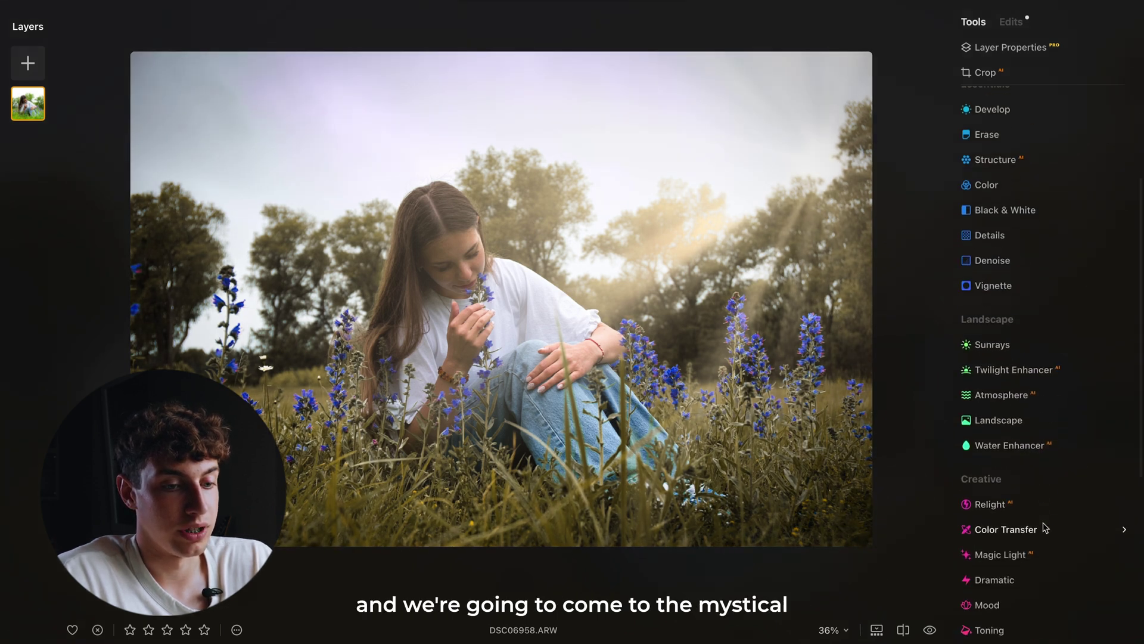
left_click(992, 601)
left_click_drag(976, 575, 1020, 578)
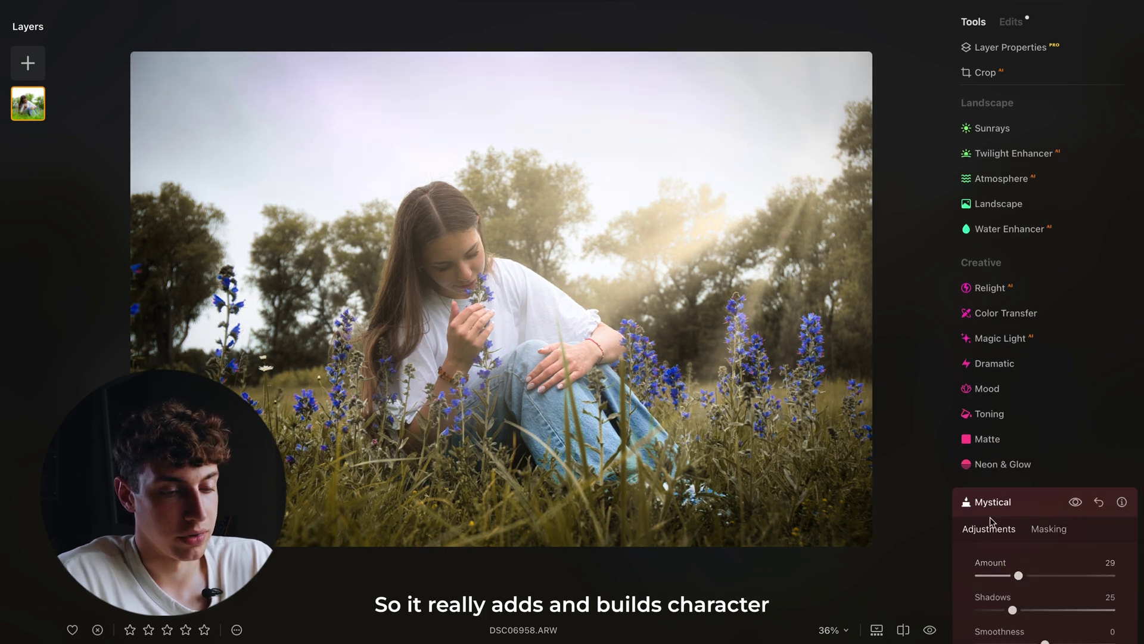
Add Film Grain at Amount 16 and check the photo with the grain off and on.
left_click(1000, 501)
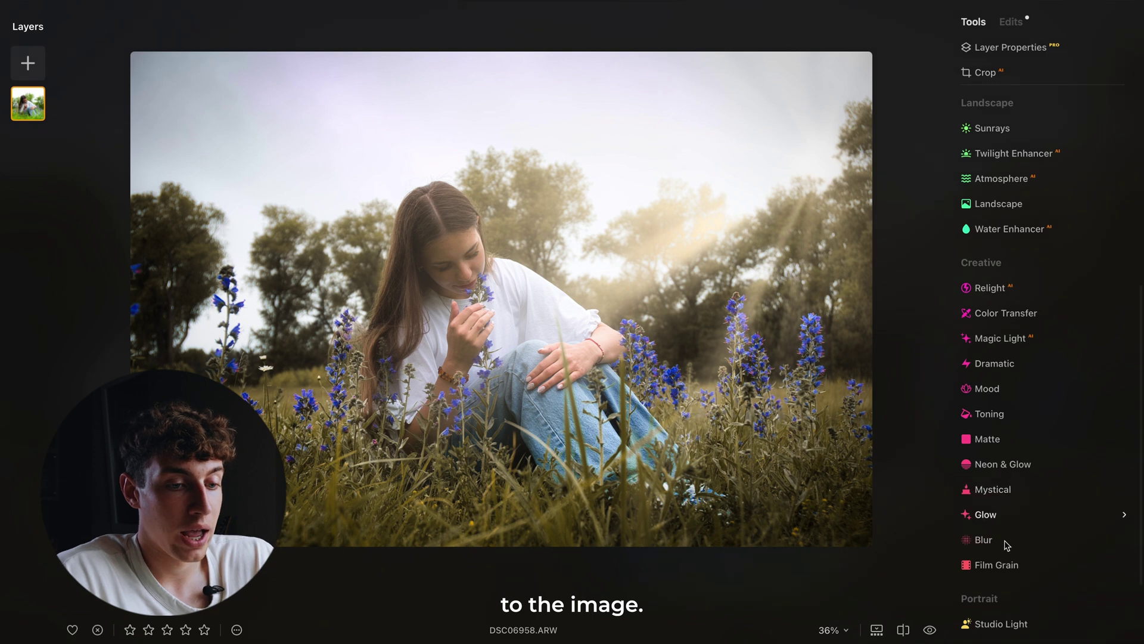
scroll(1009, 531, "down", 1)
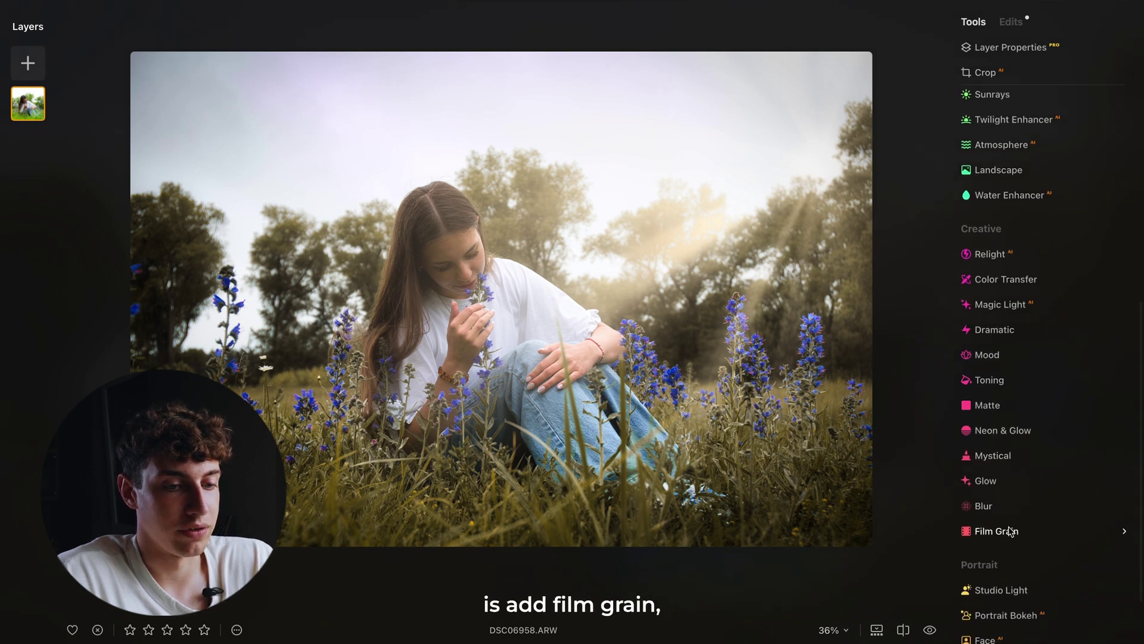
left_click(995, 532)
left_click_drag(984, 620, 1001, 620)
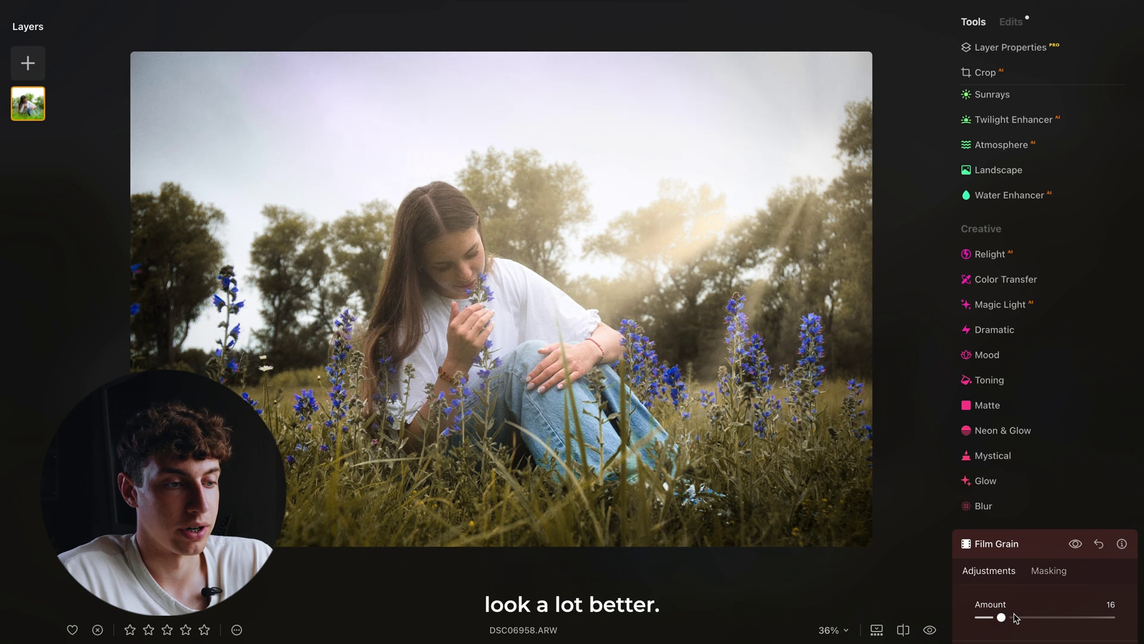
left_click(1076, 544)
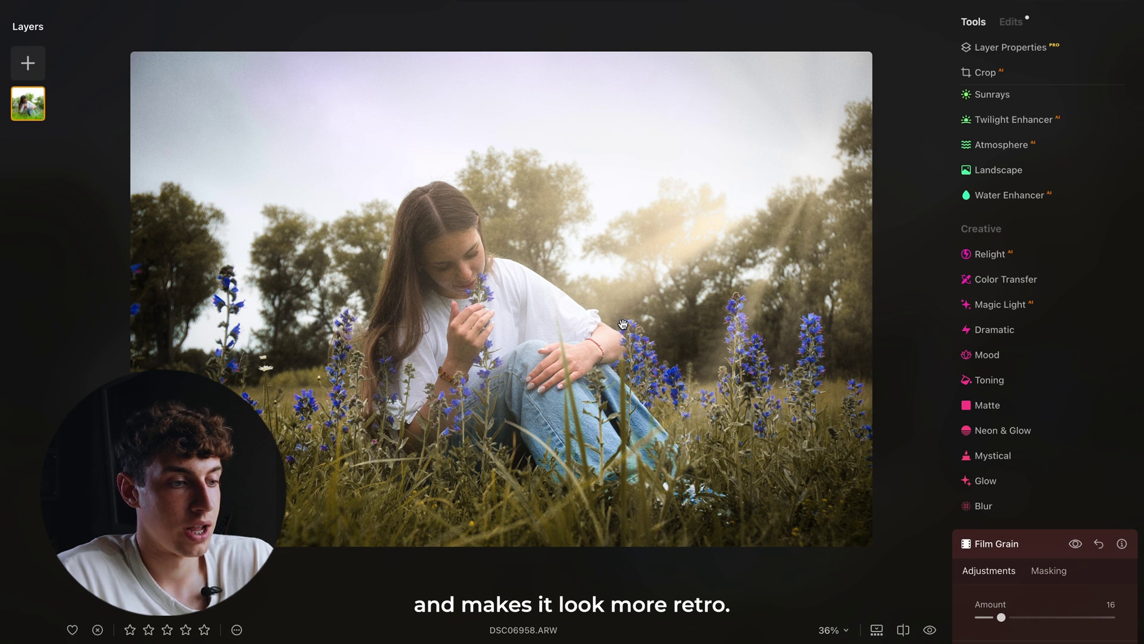
Compare the finished edit against the original unedited photo.
scroll(476, 268, "down", 3)
scroll(504, 215, "up", 5)
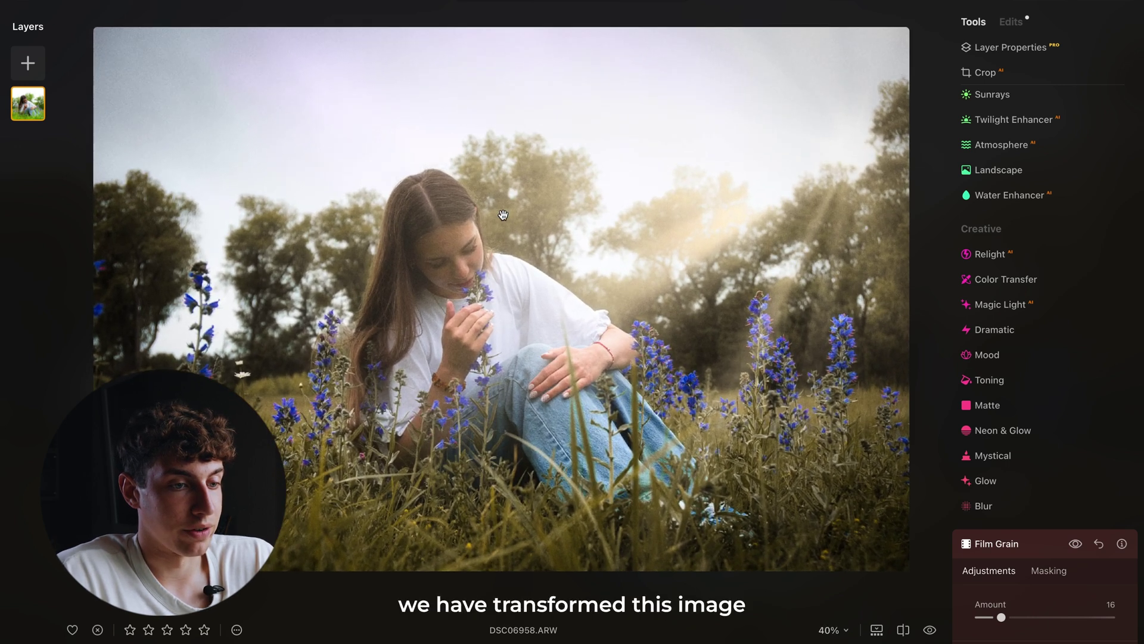
left_click(929, 629)
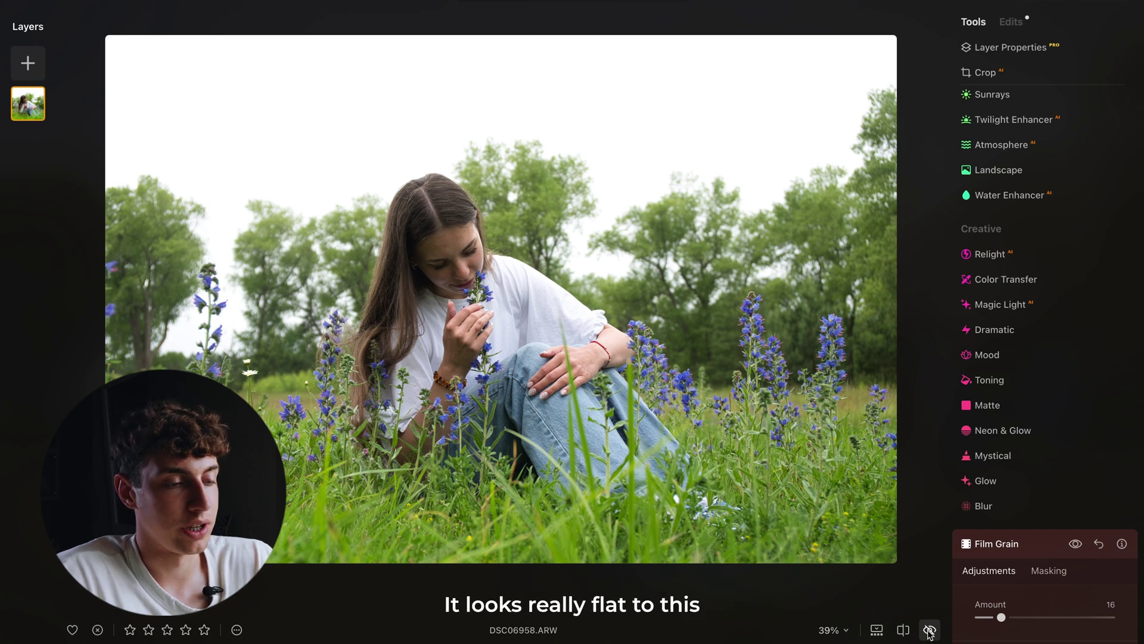
left_click(929, 629)
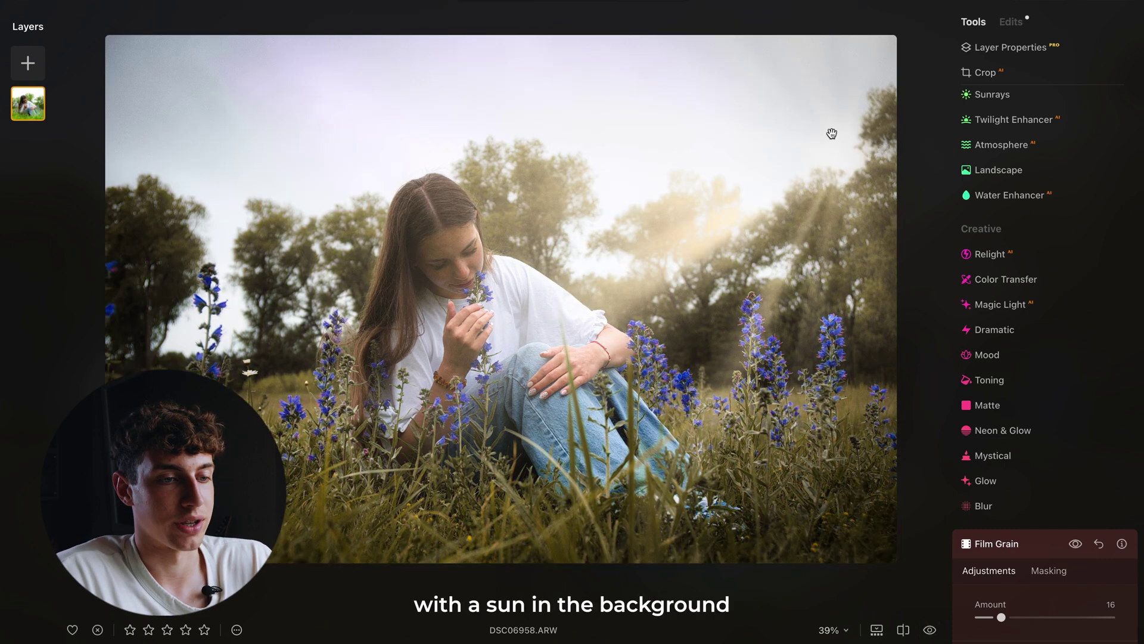